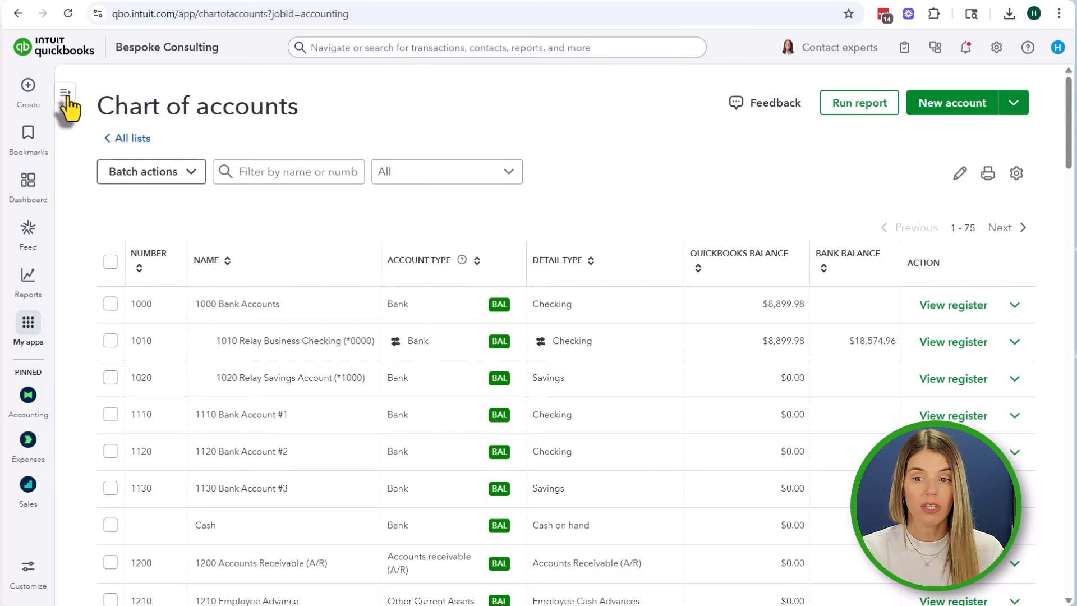
# Look through the chart of accounts from the bank accounts down to the income accounts
pyautogui.scroll(-5, 391, 207)
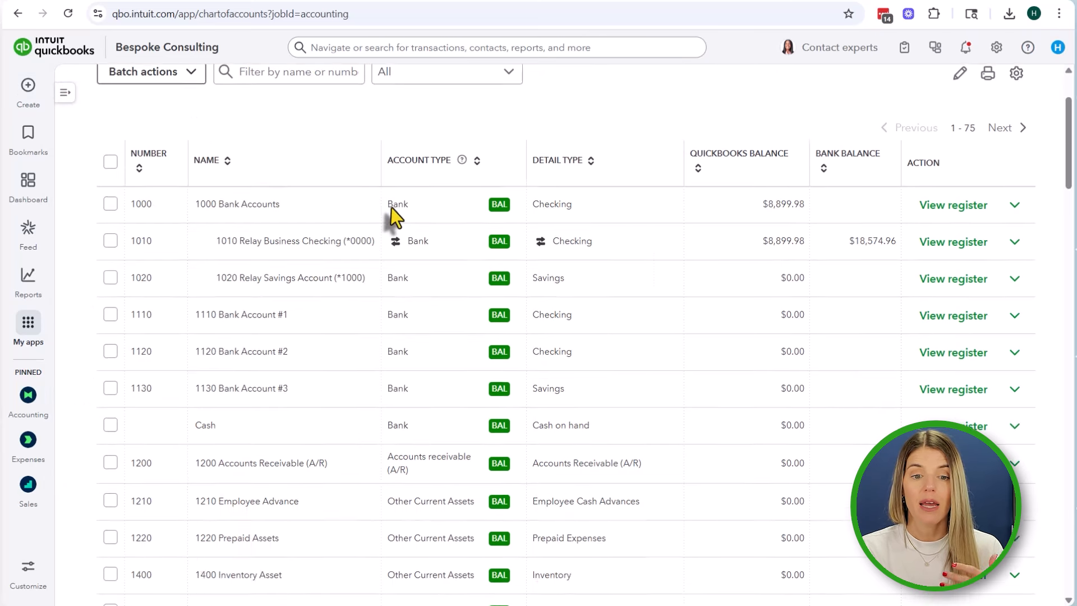
pyautogui.scroll(-14, 391, 208)
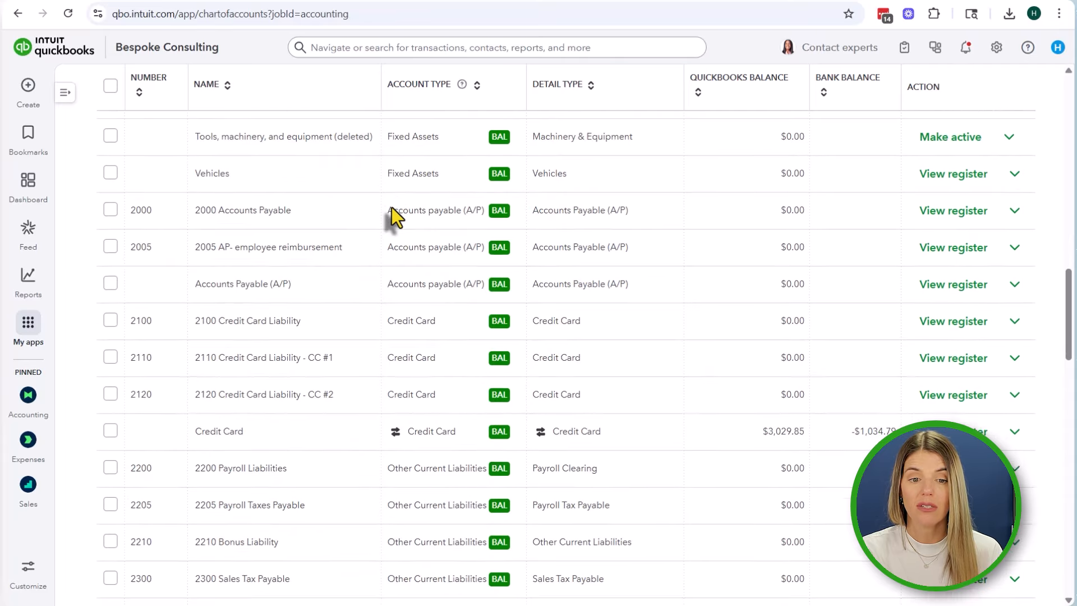
pyautogui.scroll(-10, 391, 207)
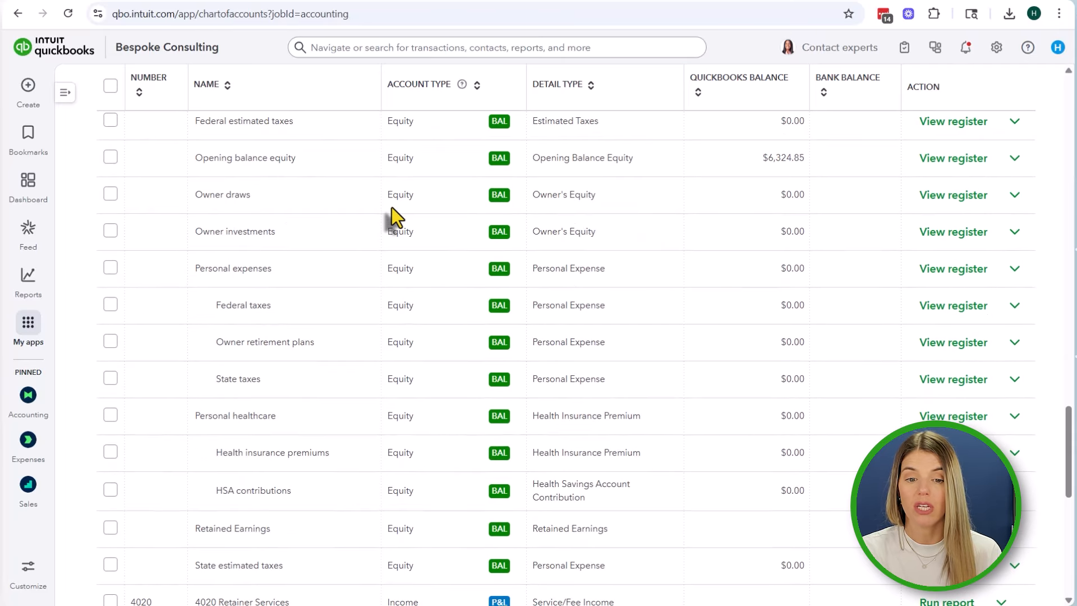
pyautogui.scroll(-3, 392, 208)
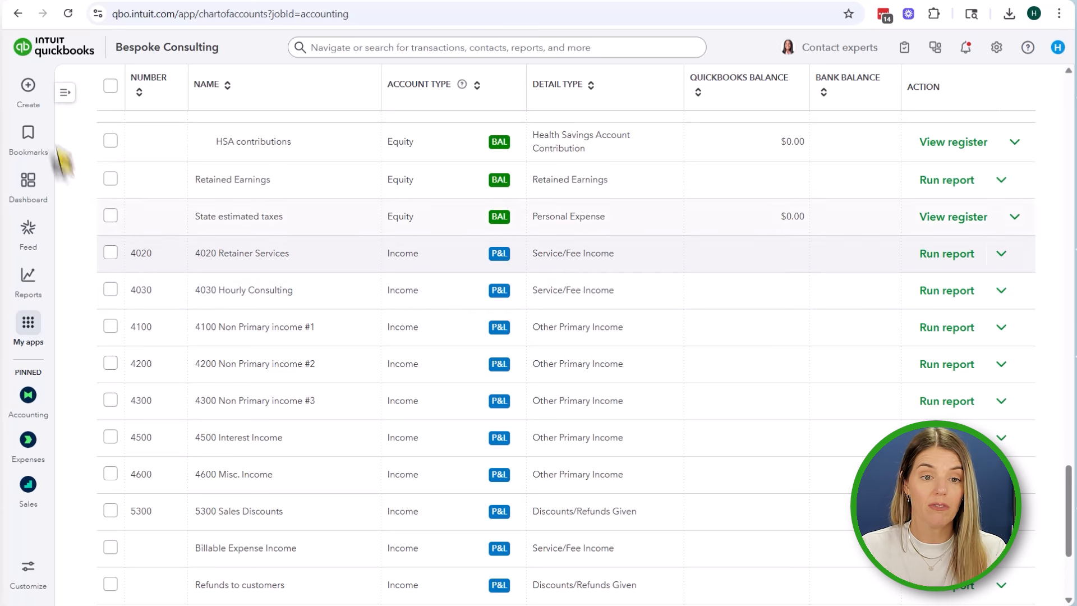
# Open the Products & services page for the company's sales items
pyautogui.click(28, 89)
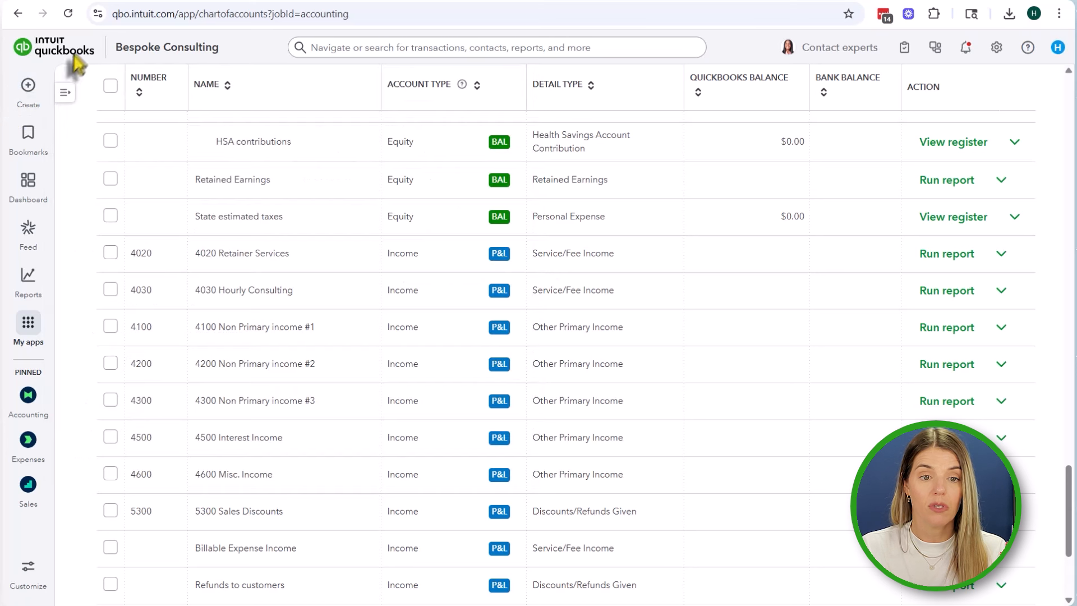
pyautogui.click(64, 96)
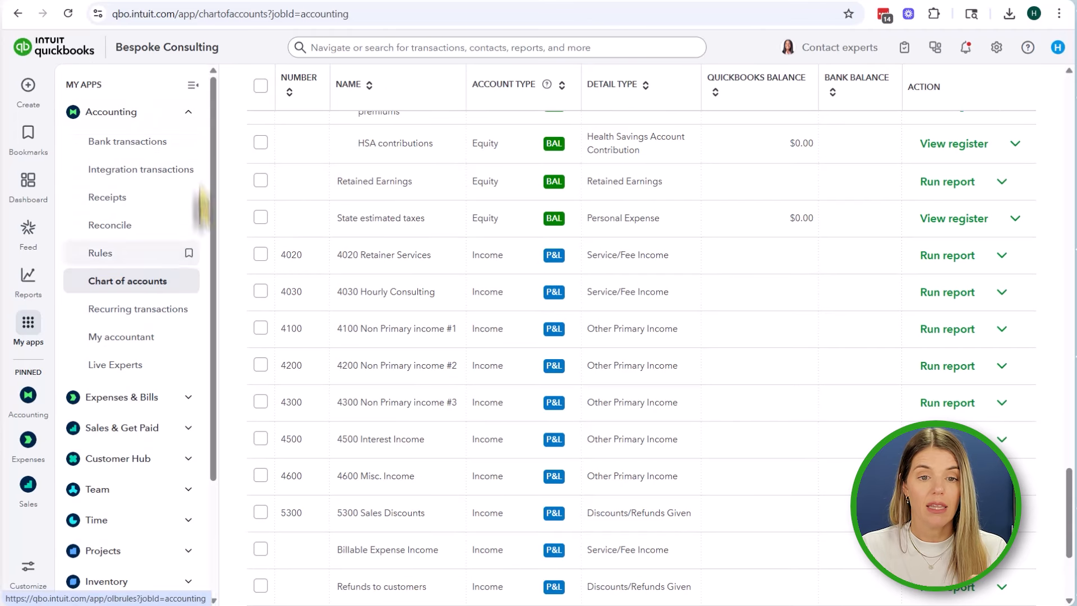
pyautogui.click(189, 115)
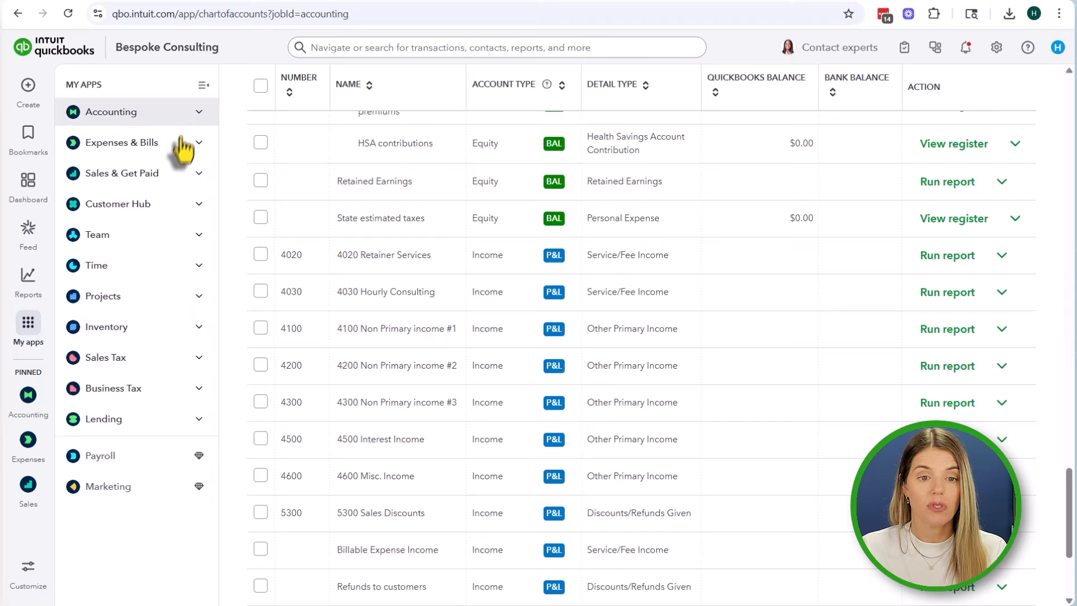
pyautogui.click(176, 180)
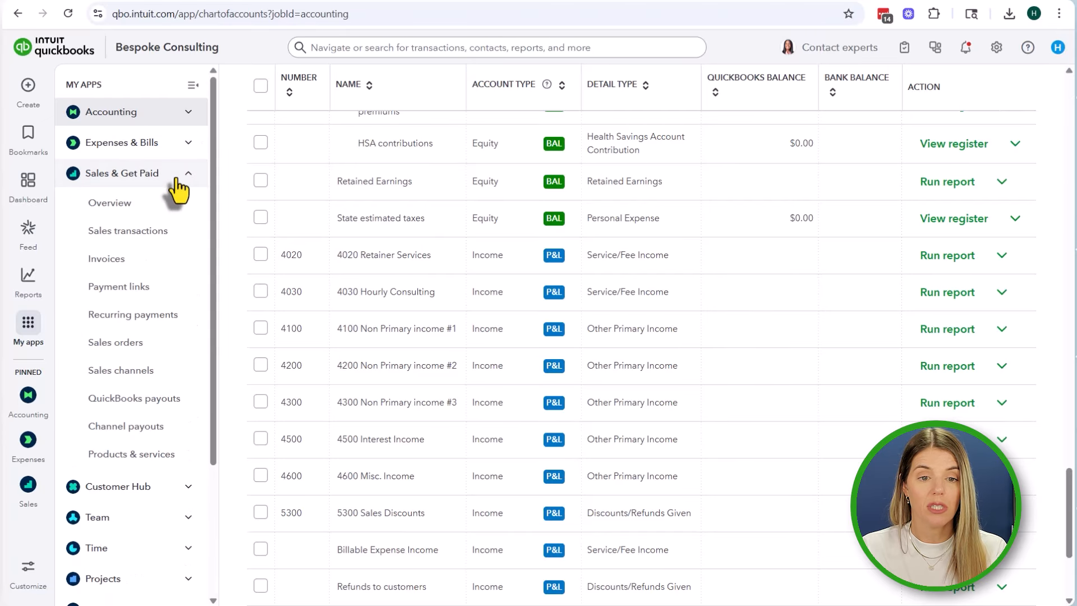
pyautogui.click(115, 464)
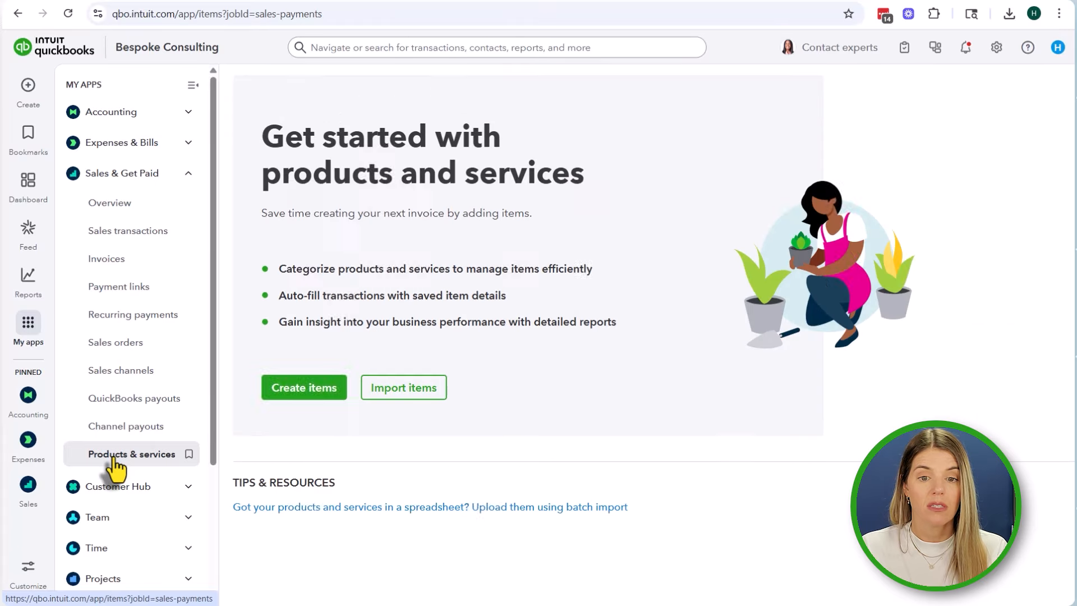
# Start creating a new service item and name it Growth Tier
pyautogui.click(330, 395)
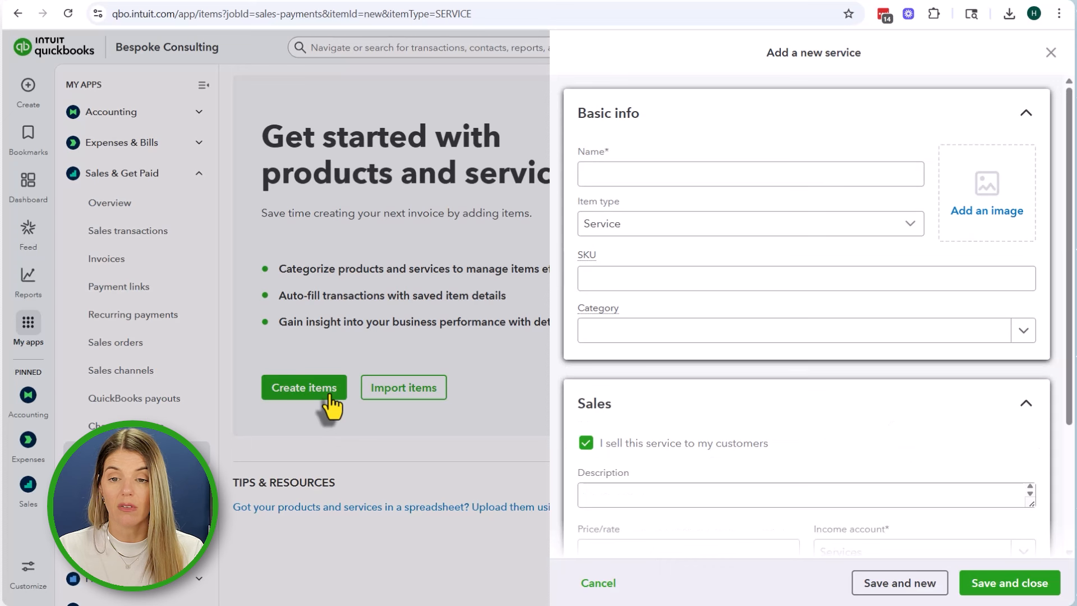
pyautogui.click(624, 179)
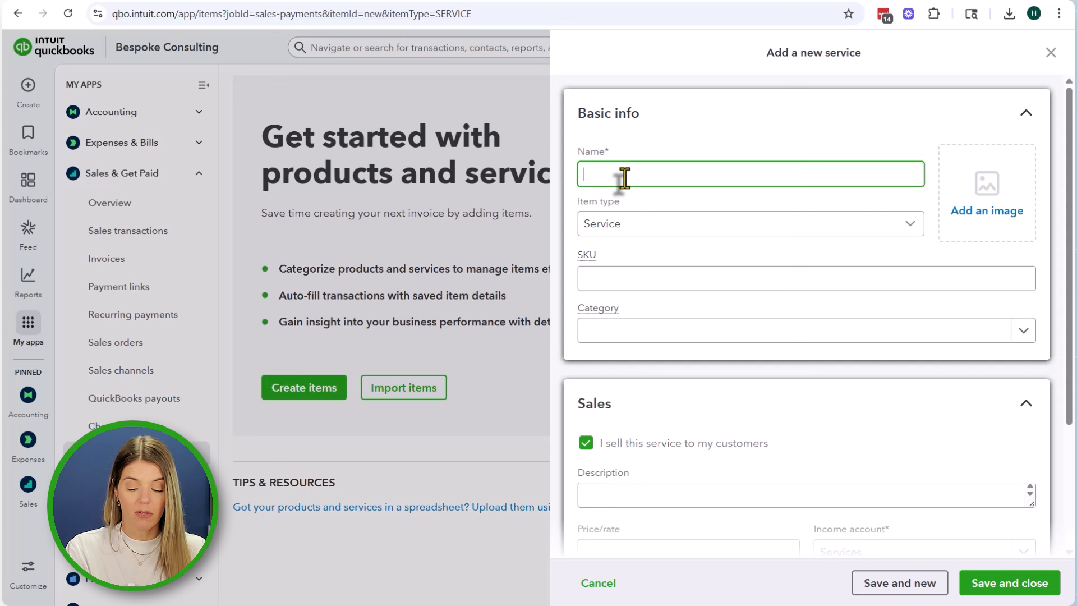
pyautogui.write('Gr')
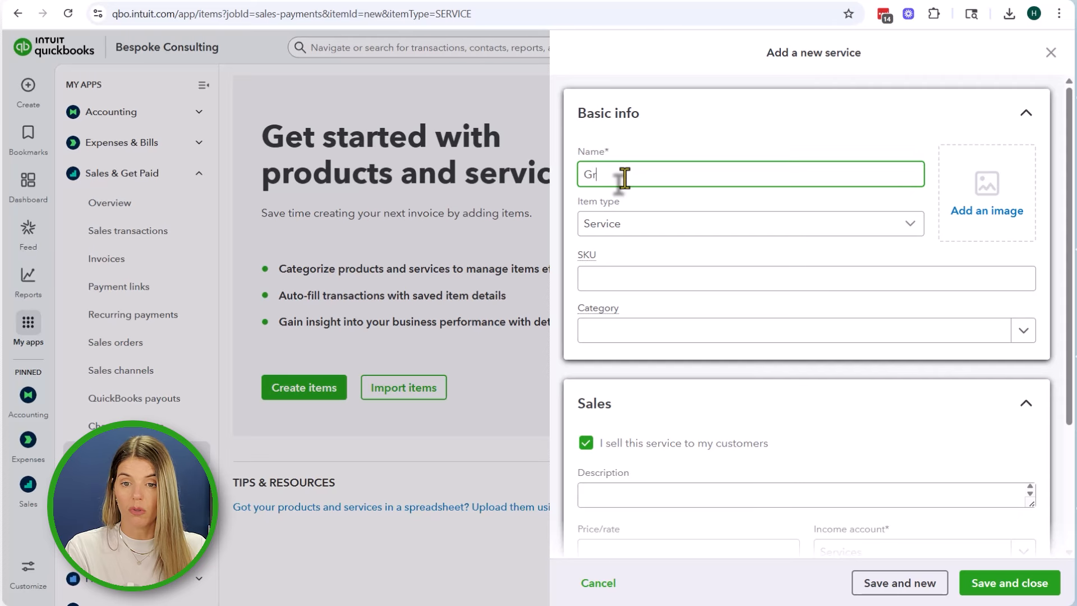
pyautogui.write('owth Pack')
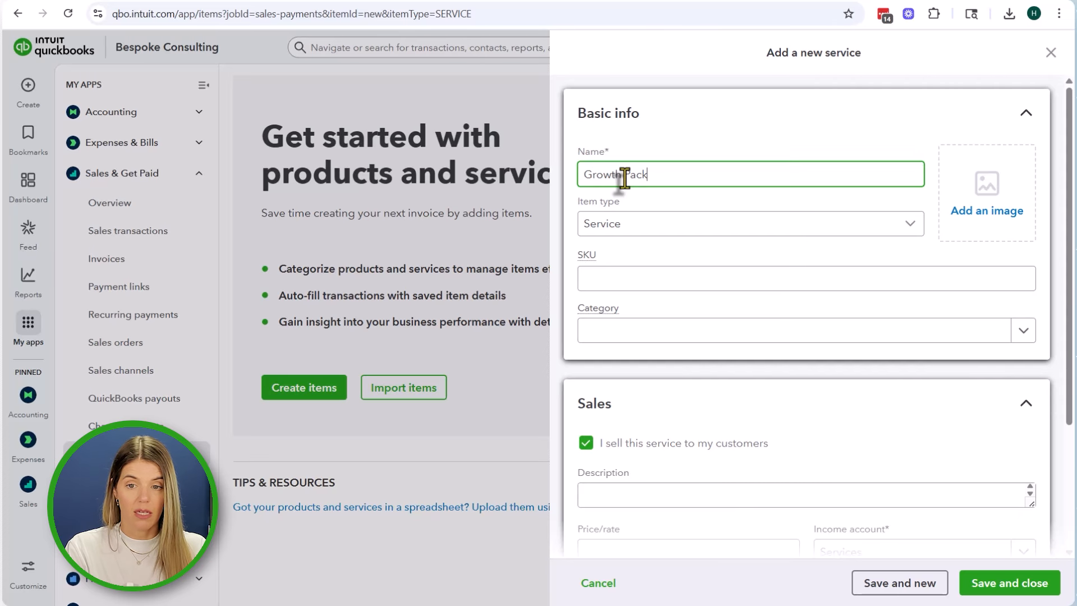
pyautogui.press('BackSpace')
pyautogui.press('BackSpace')
pyautogui.press('BackSpace')
pyautogui.press('BackSpace')
pyautogui.press('BackSpace')
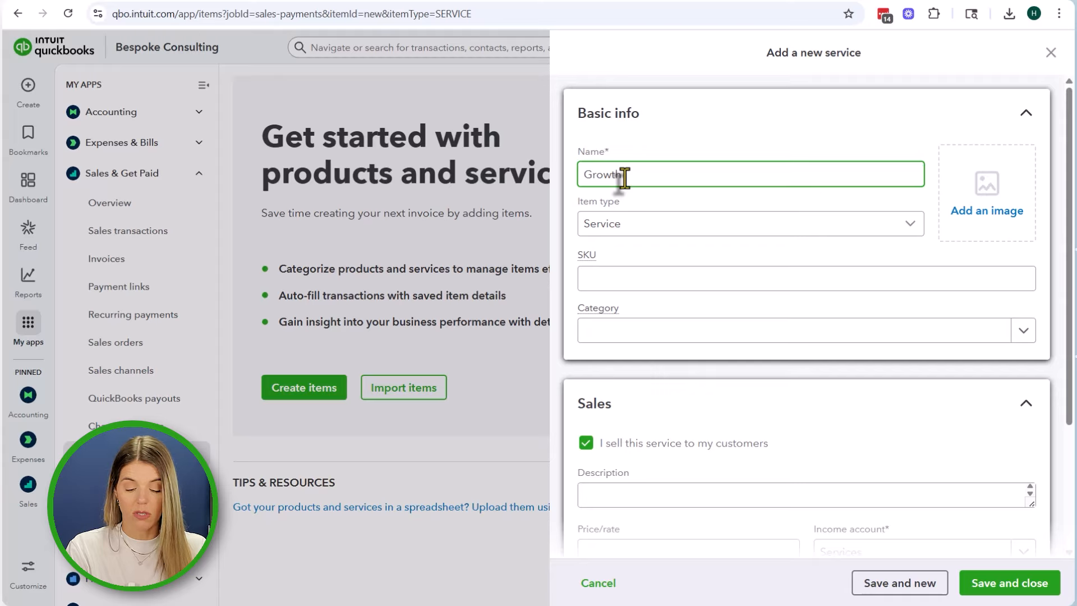
pyautogui.write('Tier')
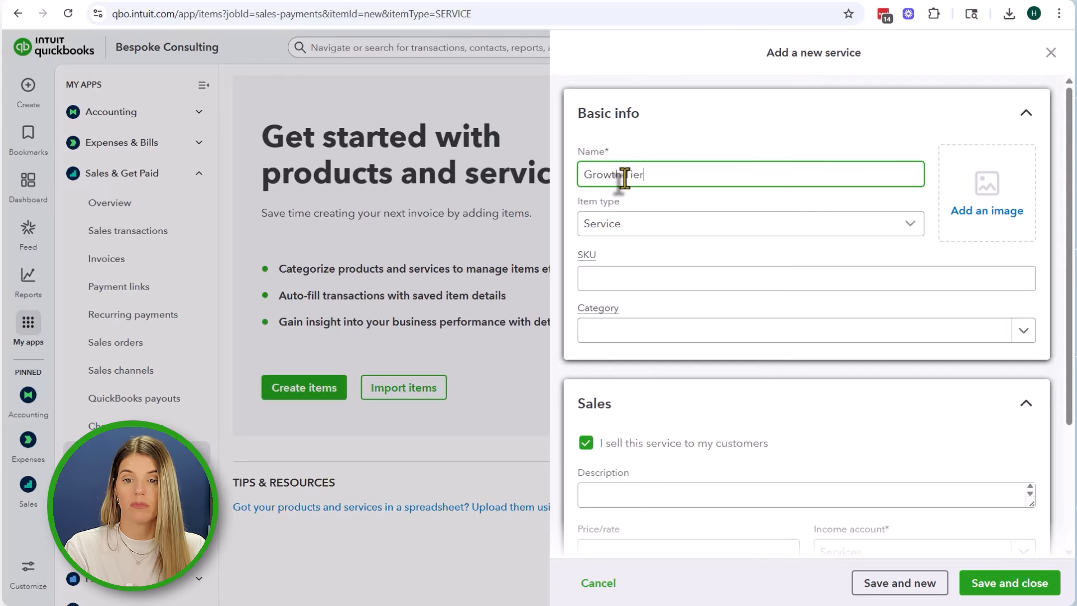
# Keep the item type as Service, leave the SKU blank and assign the Retainer Services category
pyautogui.click(605, 229)
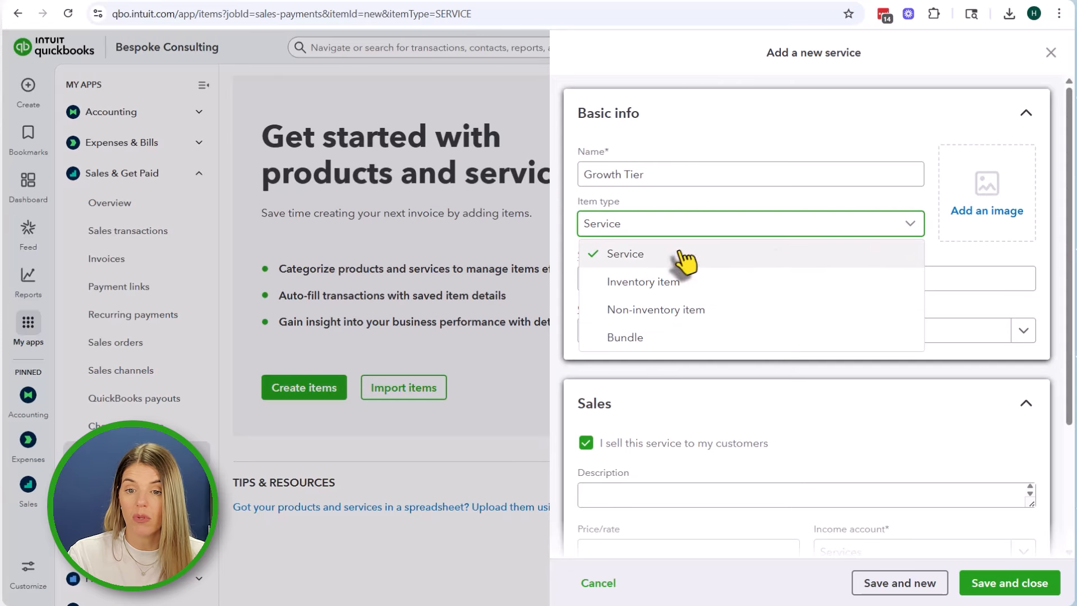
pyautogui.click(882, 201)
pyautogui.click(605, 281)
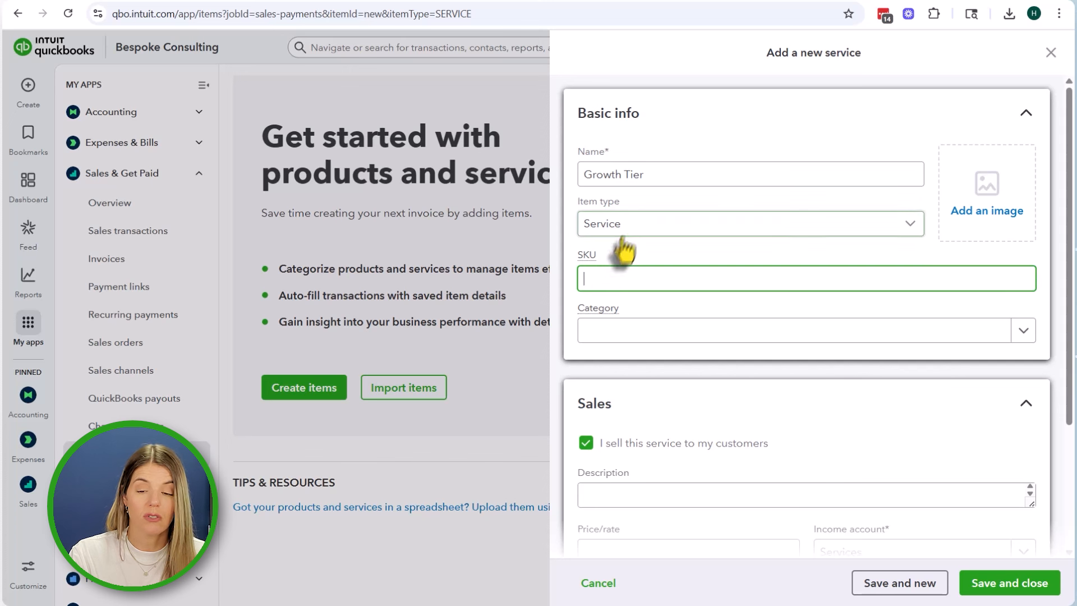
pyautogui.click(611, 336)
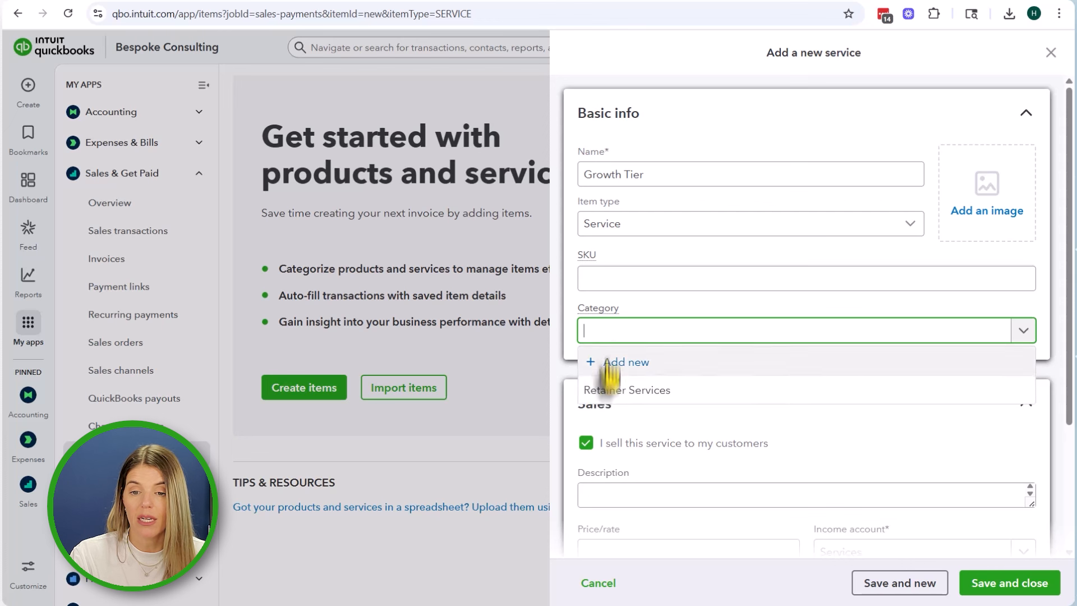
pyautogui.click(605, 398)
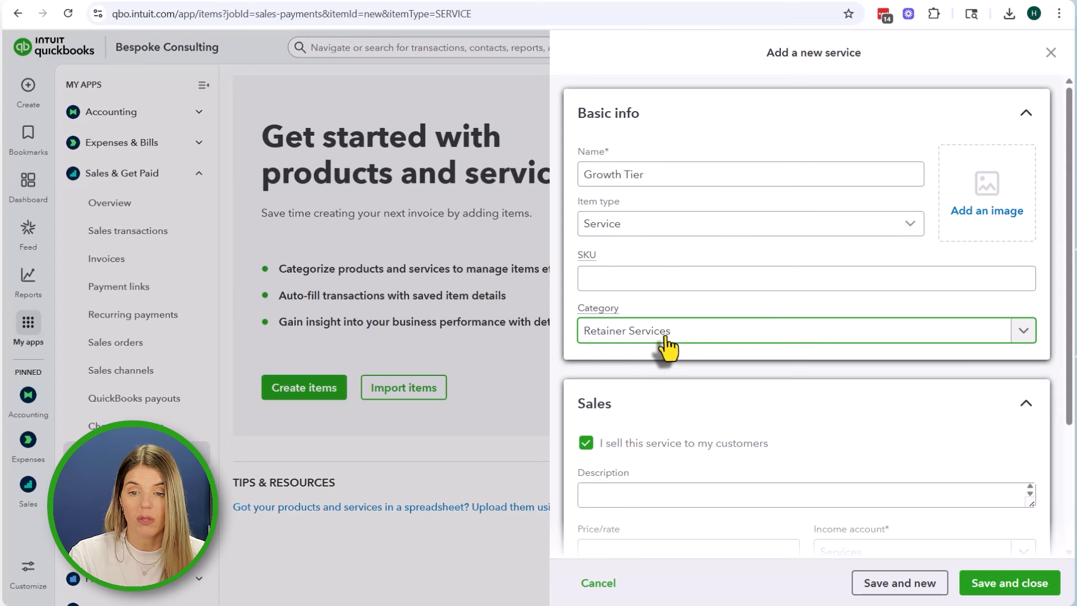
# Enter the sales description "Monthly Recurring services including monthly calls, access to consultant, and unlimited email."
pyautogui.scroll(-3, 712, 345)
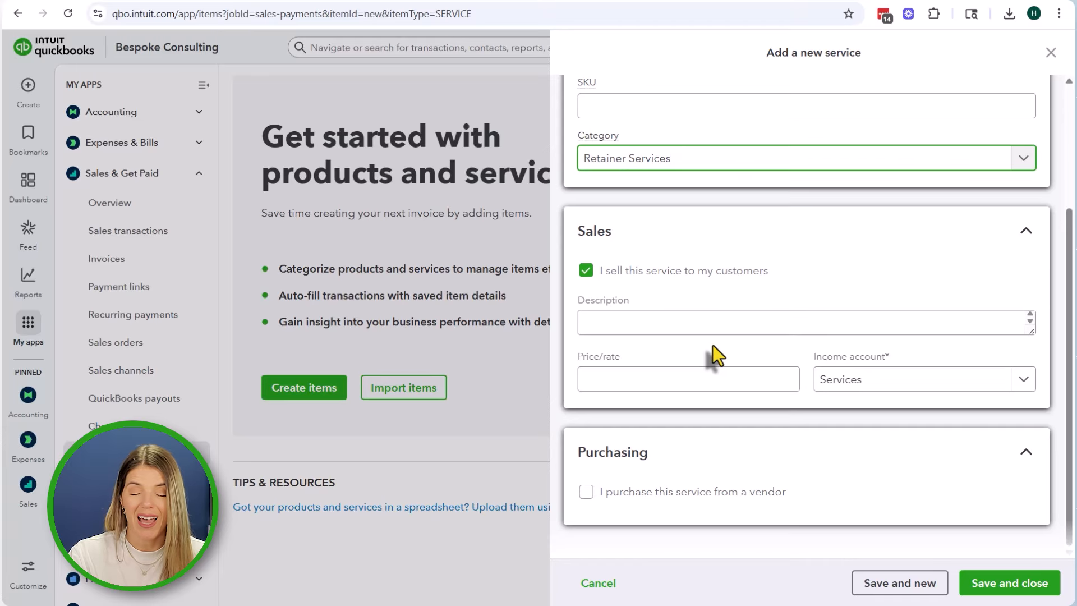
pyautogui.moveTo(595, 142)
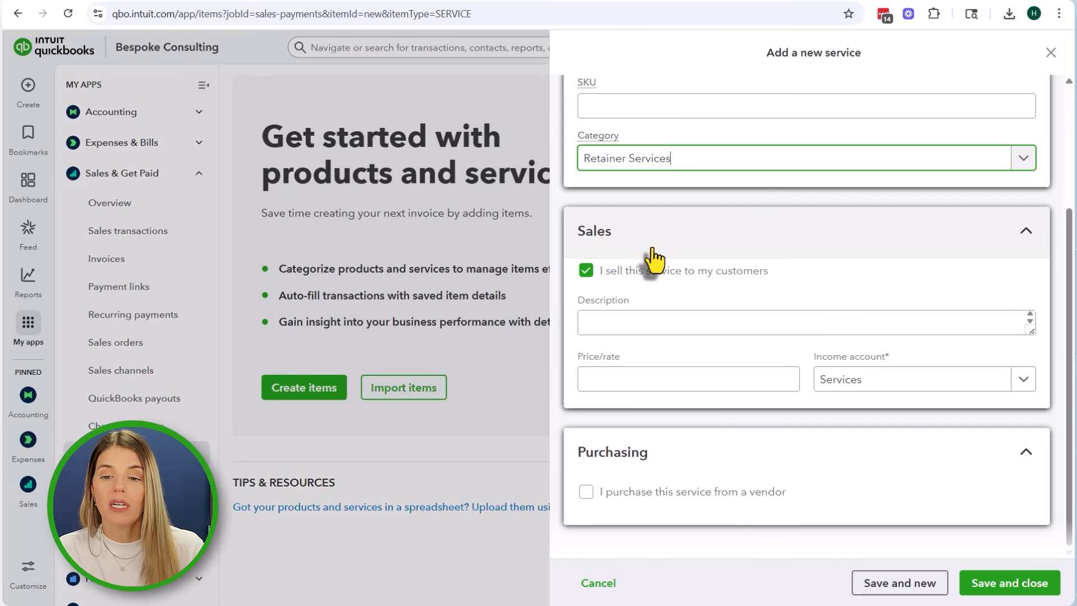
pyautogui.click(592, 274)
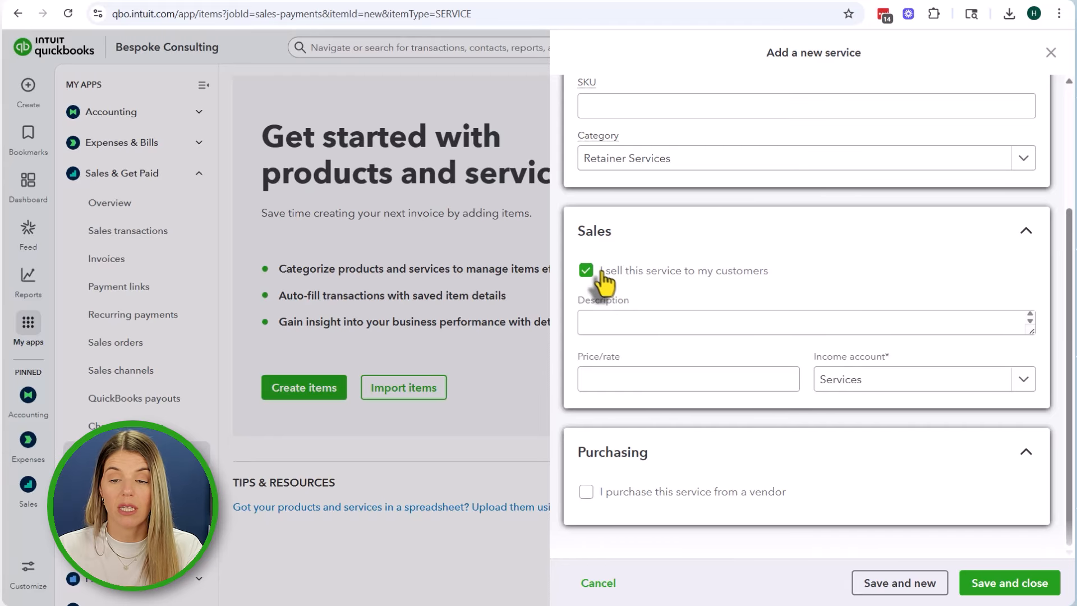
pyautogui.click(606, 326)
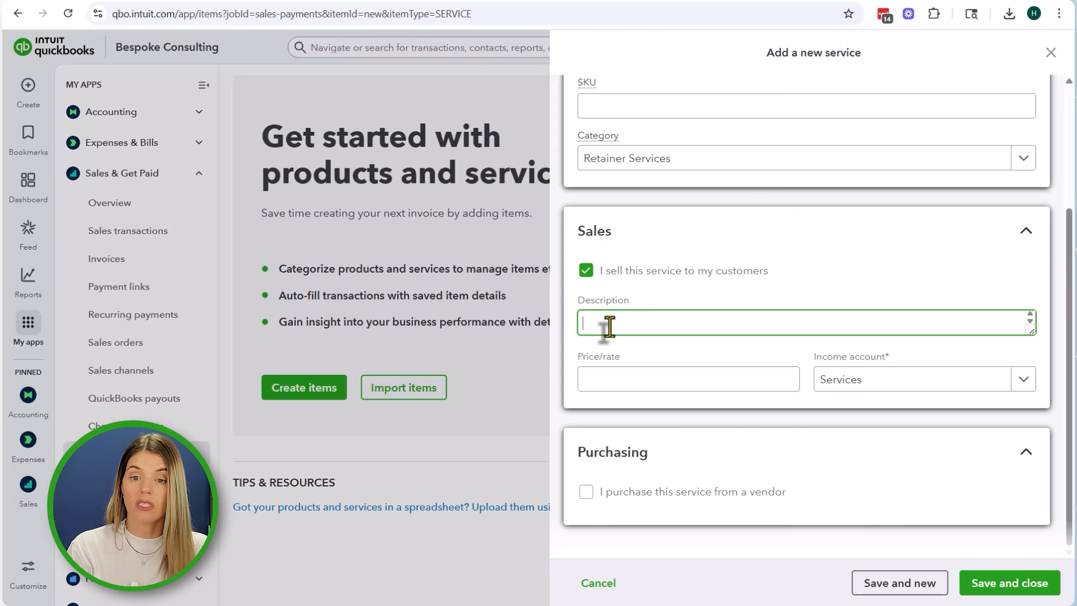
pyautogui.scroll(3, 609, 326)
pyautogui.click(615, 179)
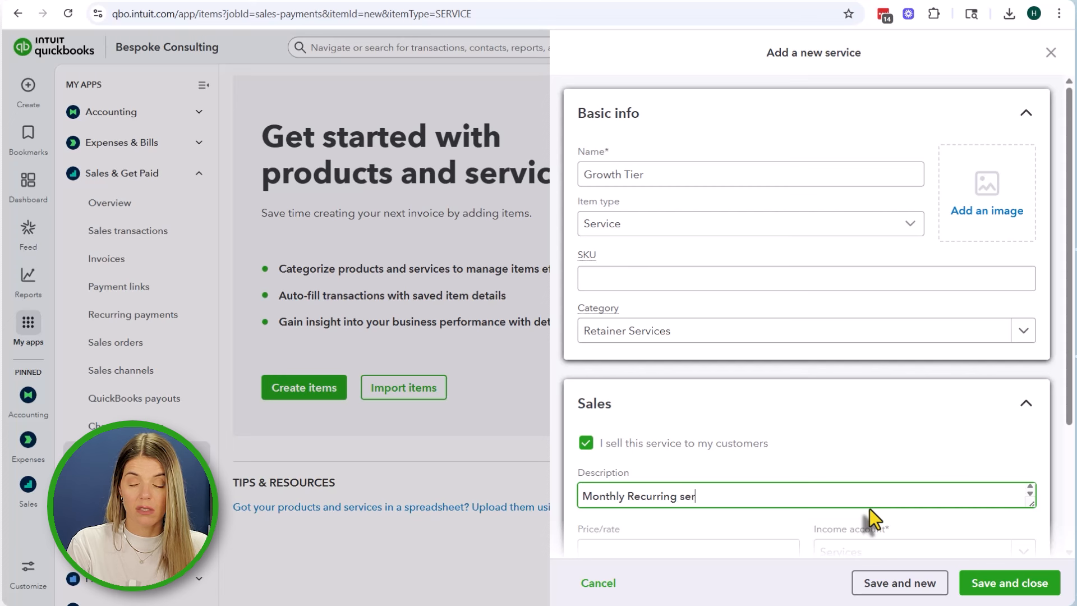
pyautogui.write('vices i')
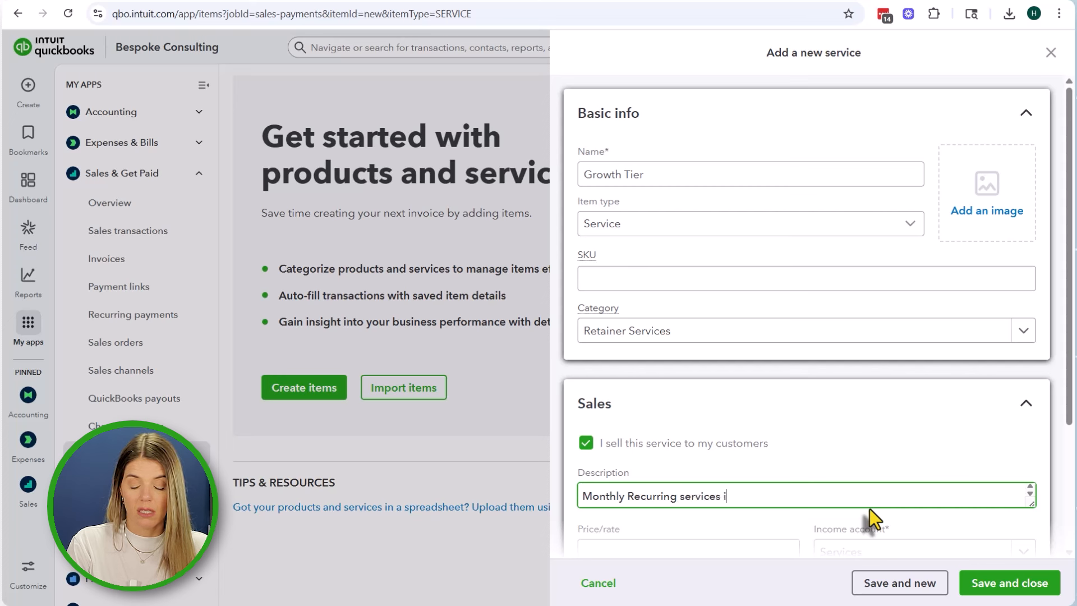
pyautogui.write('ncluding ')
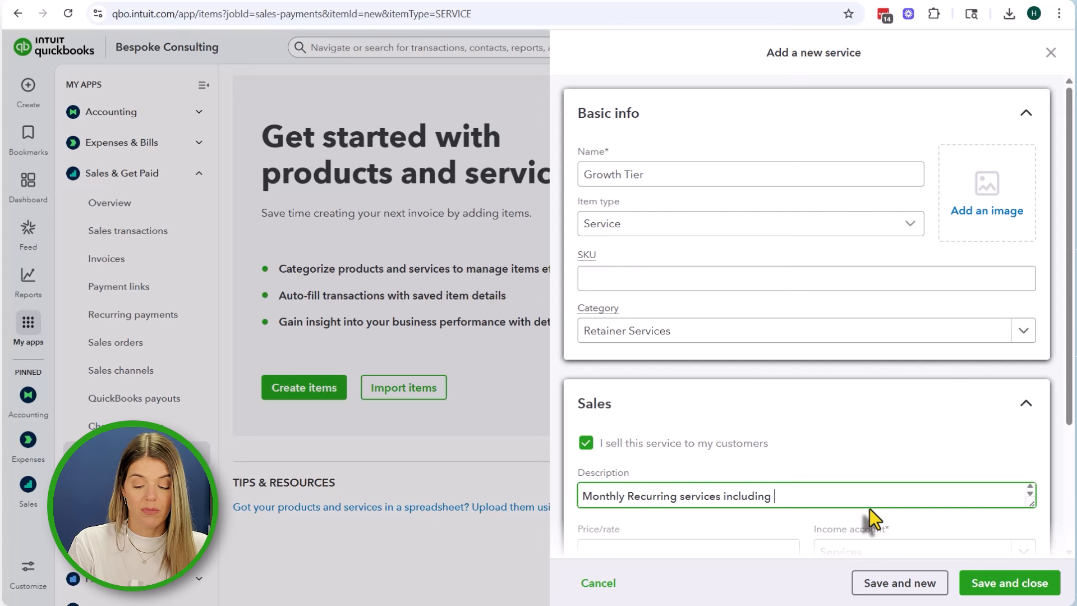
pyautogui.write('monthly ')
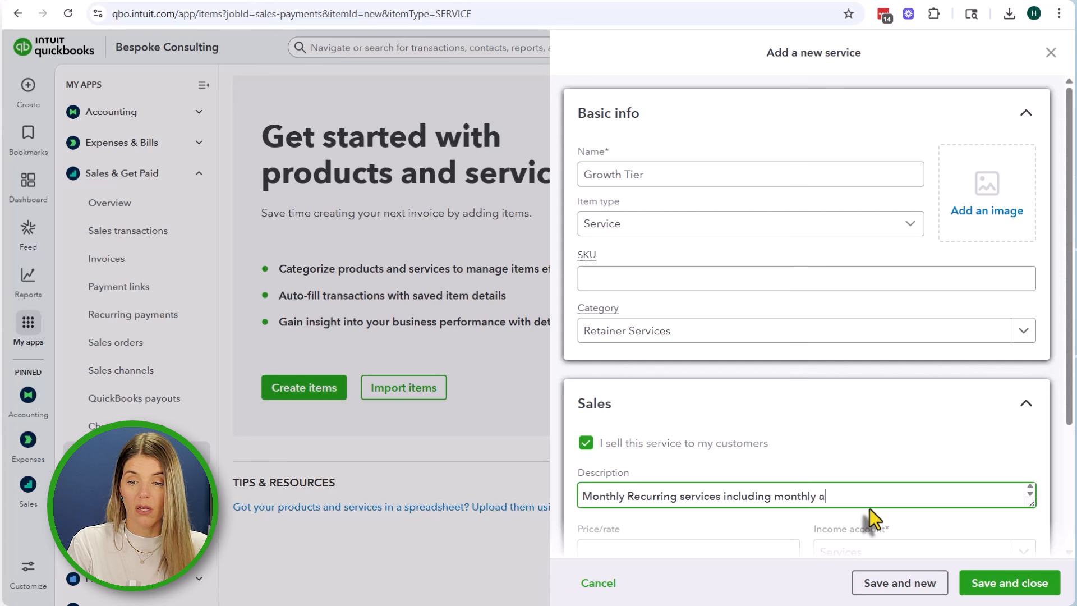
pyautogui.write('calls, acc')
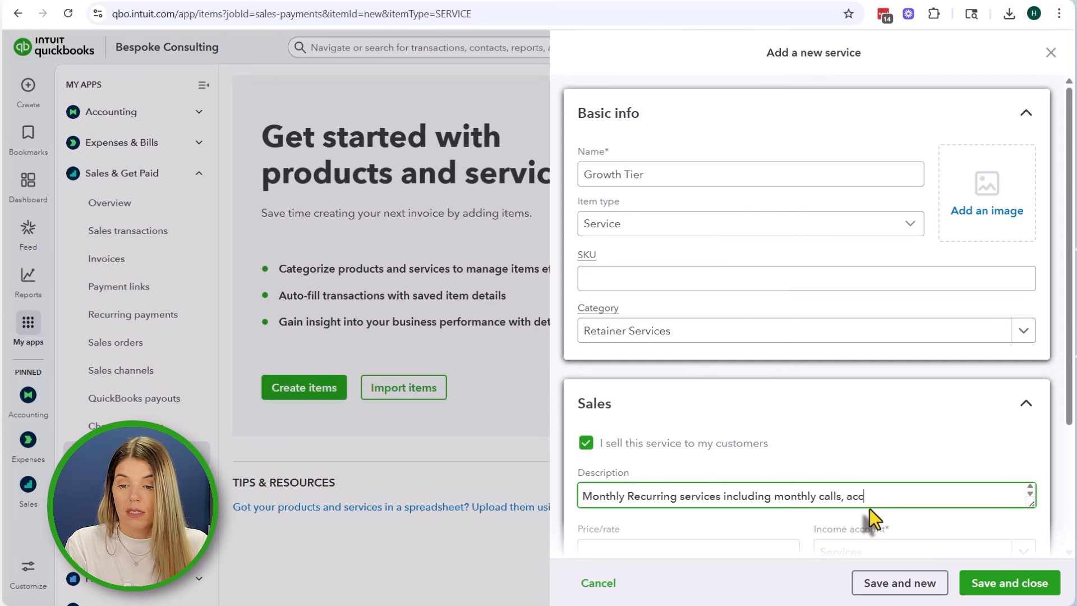
pyautogui.write('ess to consult')
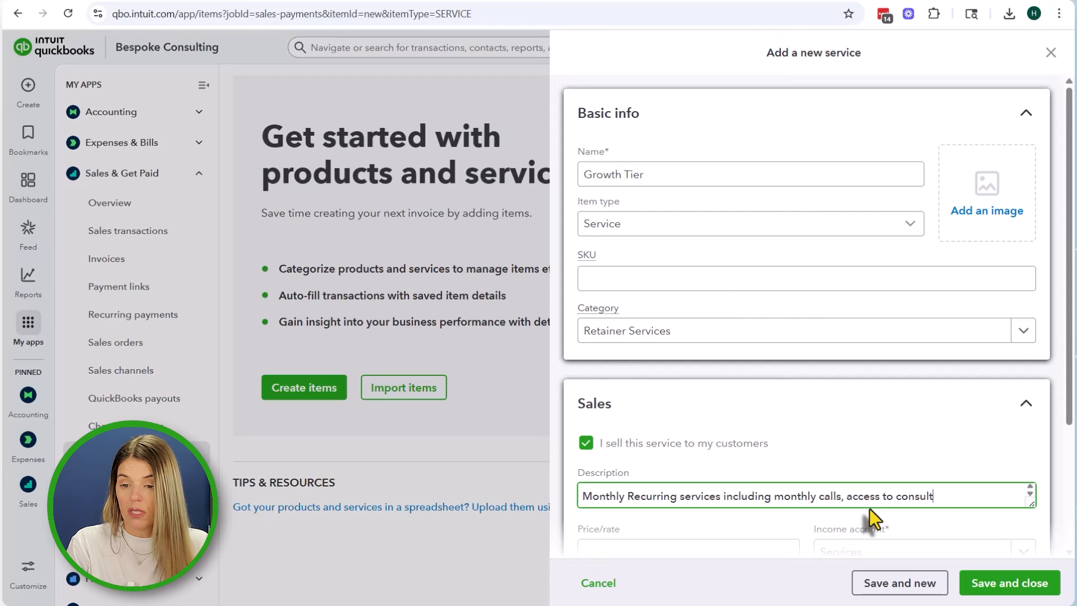
pyautogui.write('ant, and unlimited')
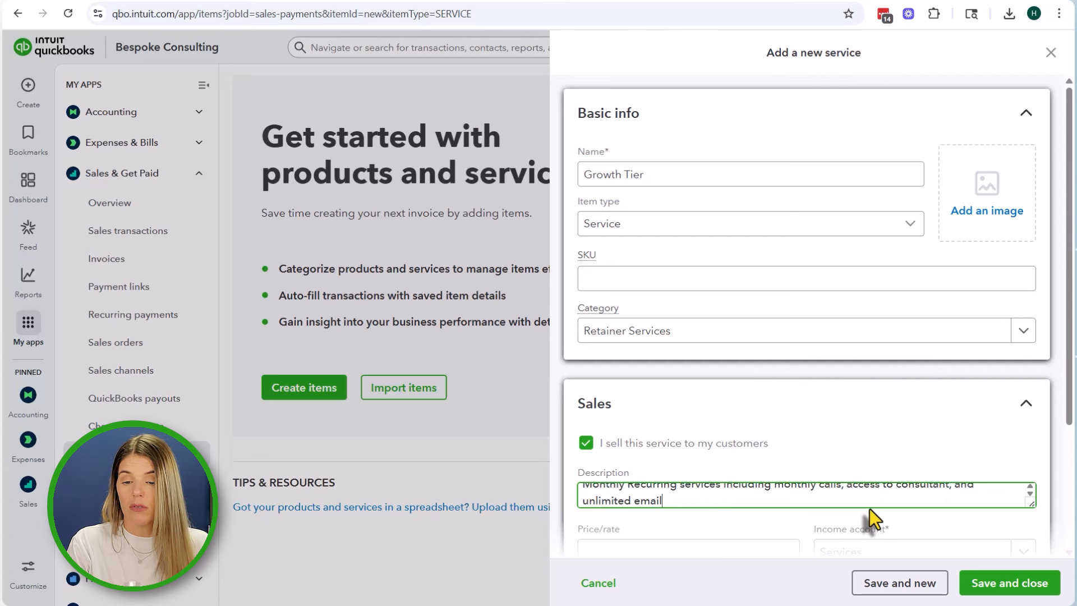
pyautogui.write(' email.')
# Set the Growth Tier service's price to 4000 and its income account to 4020 Retainer Services
pyautogui.scroll(-3, 861, 485)
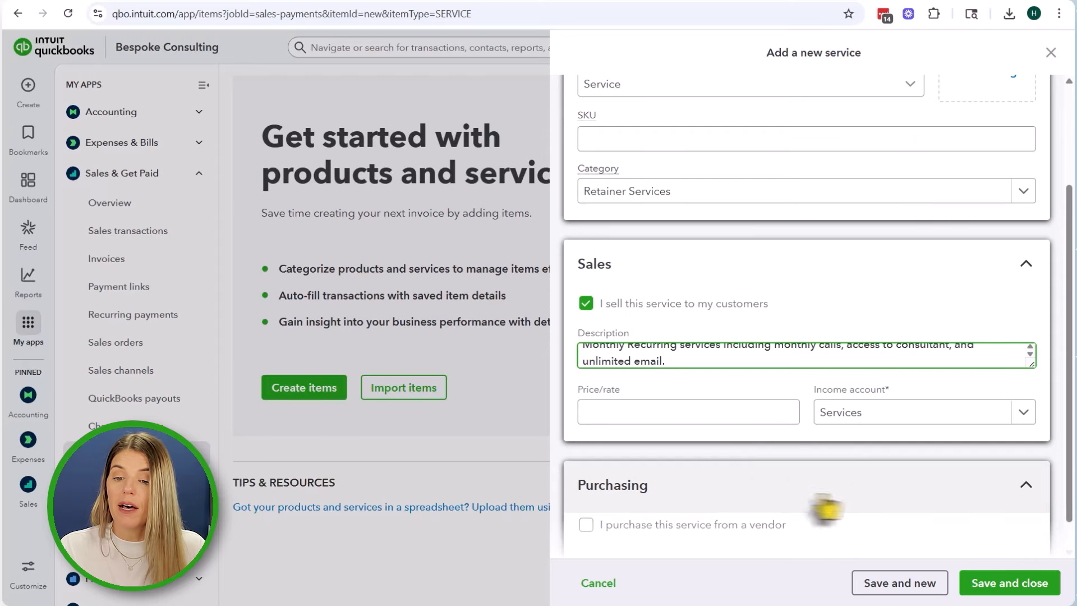
pyautogui.click(622, 411)
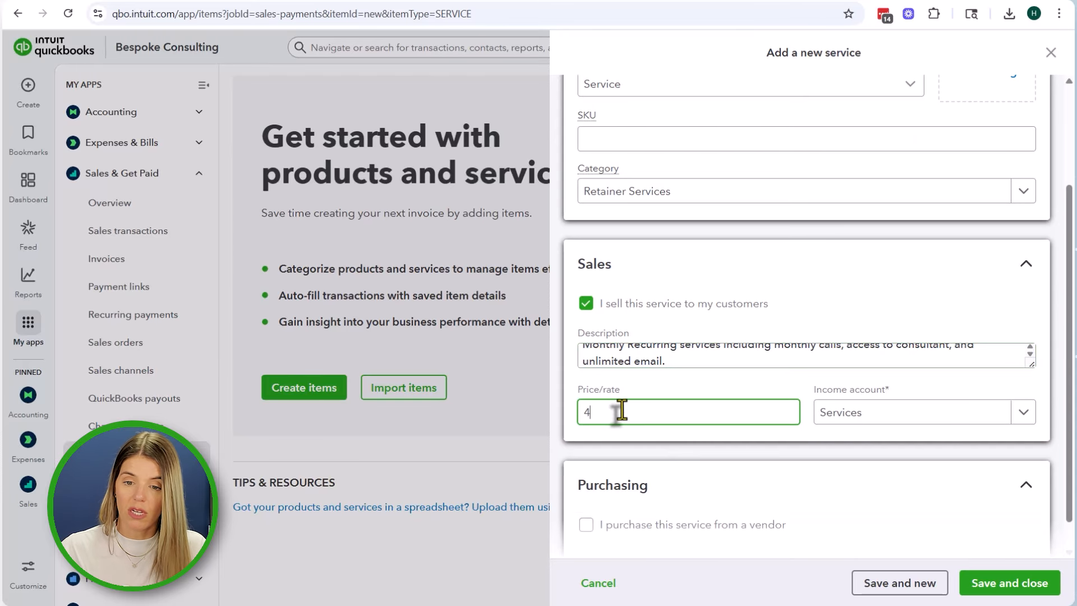
pyautogui.click(835, 418)
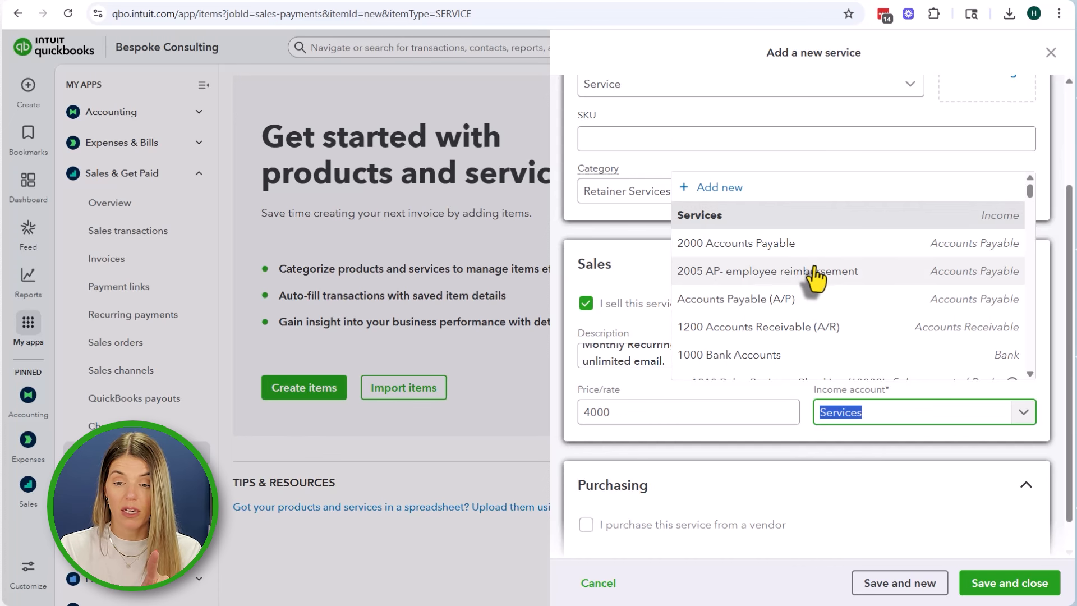
pyautogui.scroll(-10, 751, 278)
pyautogui.scroll(-15, 816, 276)
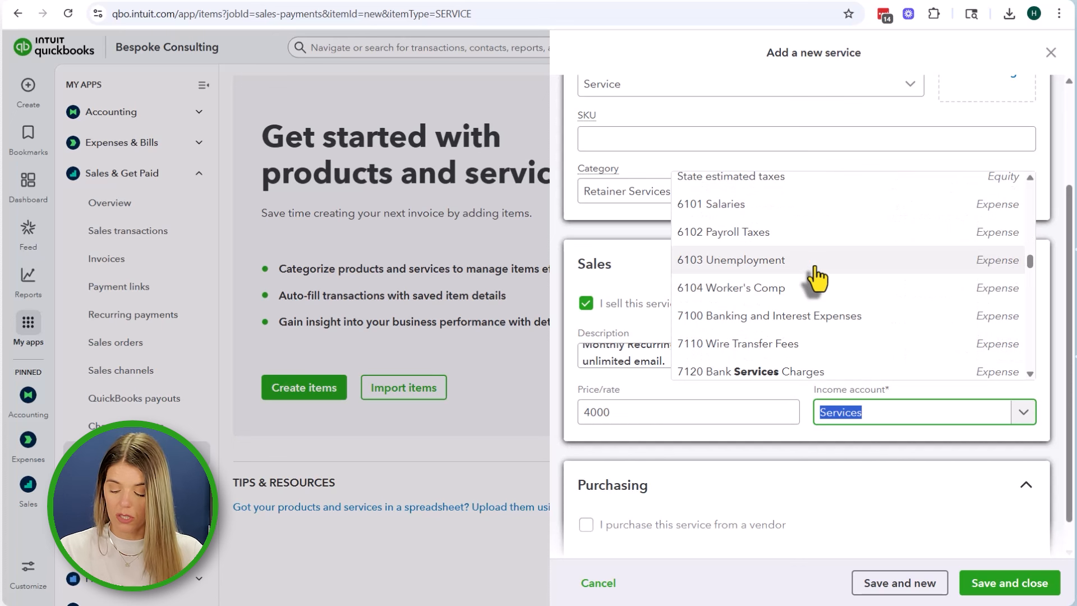
pyautogui.write('40')
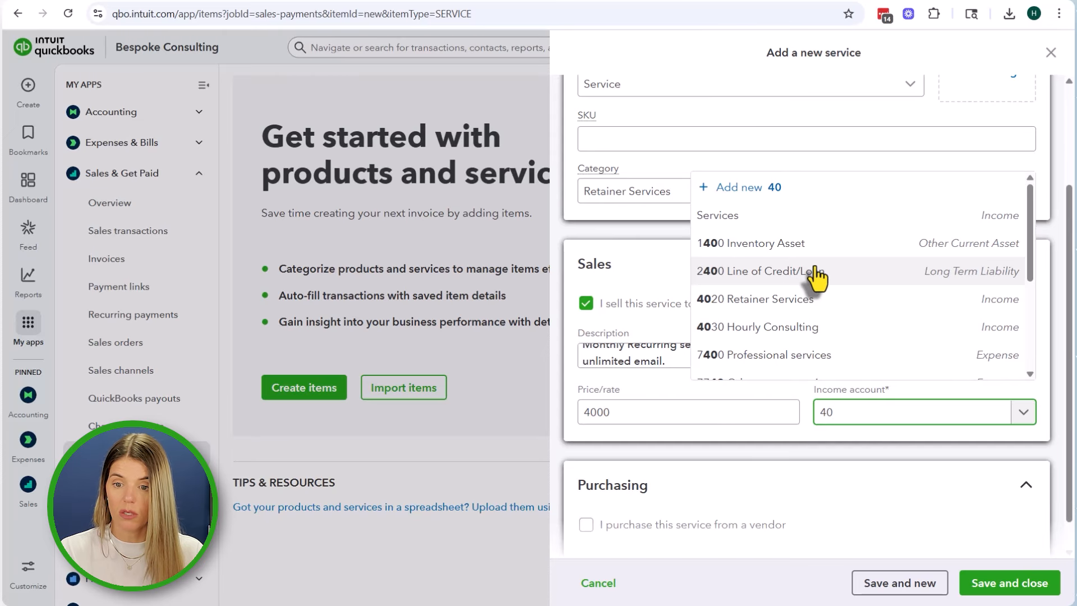
pyautogui.click(785, 306)
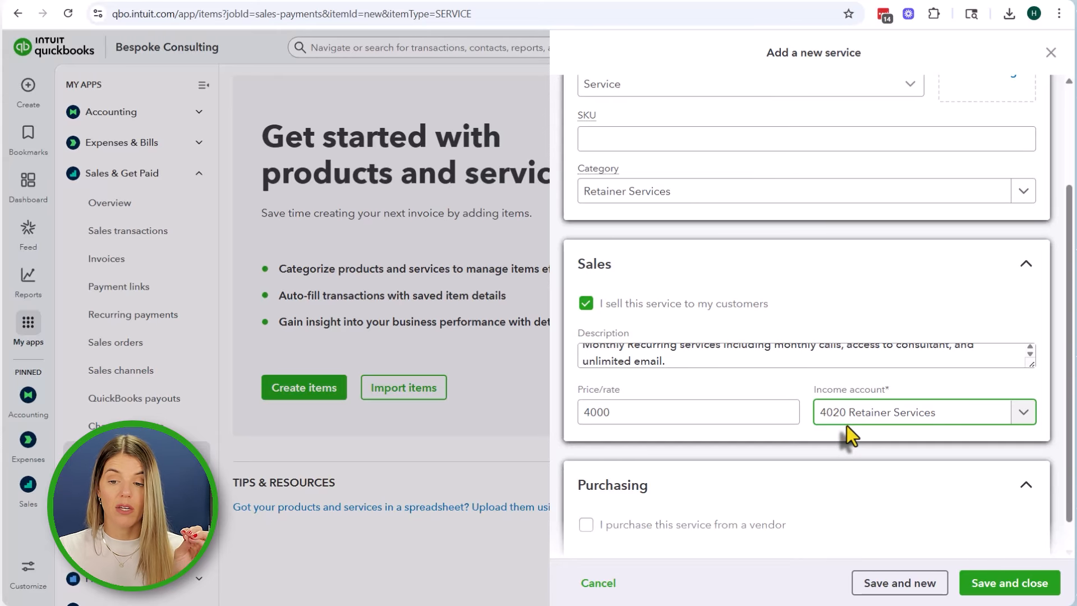
# Review the Growth Tier item's basic info and sales details, leave purchasing unselected, and save and close the item
pyautogui.scroll(3, 846, 425)
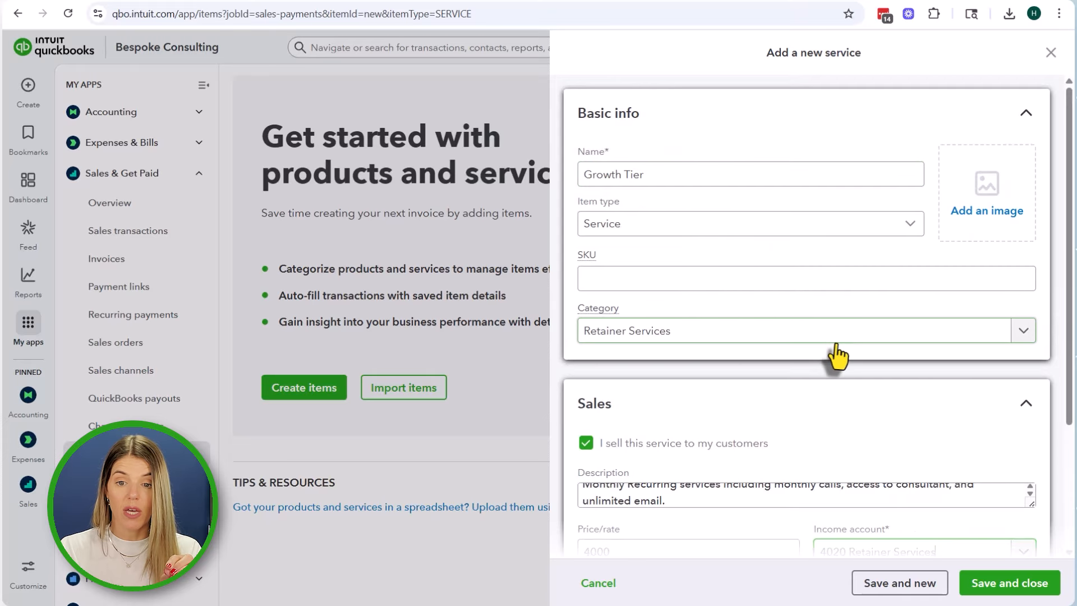
pyautogui.scroll(-3, 785, 359)
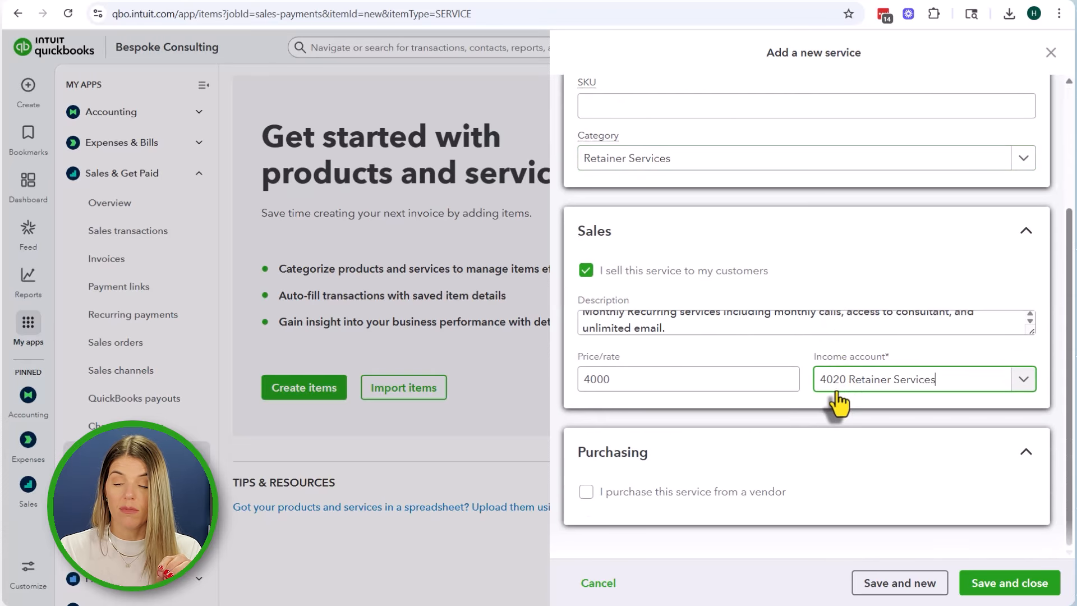
pyautogui.scroll(3, 785, 404)
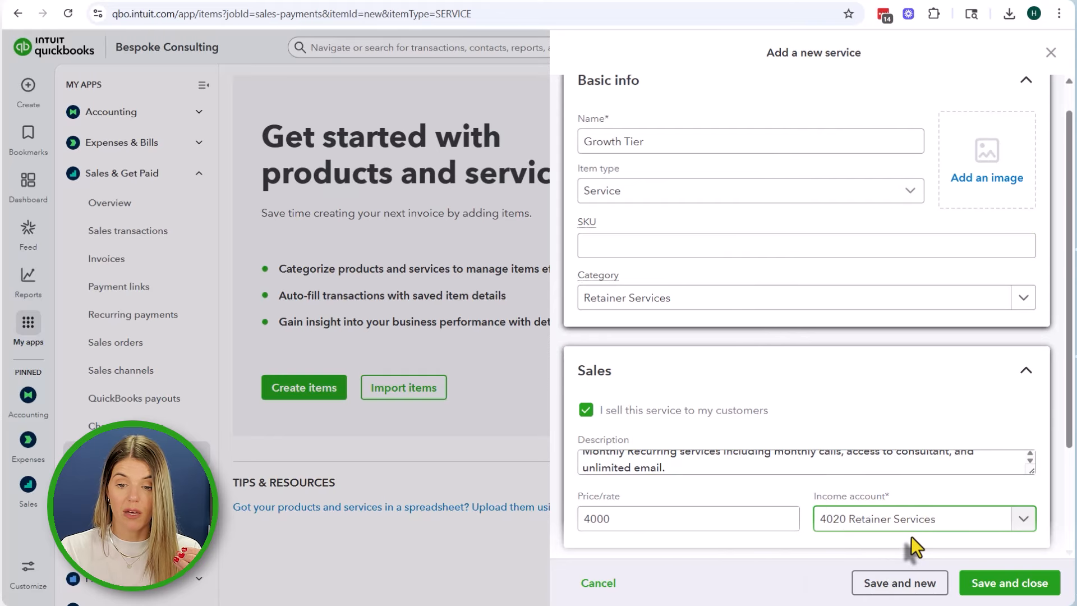
pyautogui.scroll(-3, 910, 536)
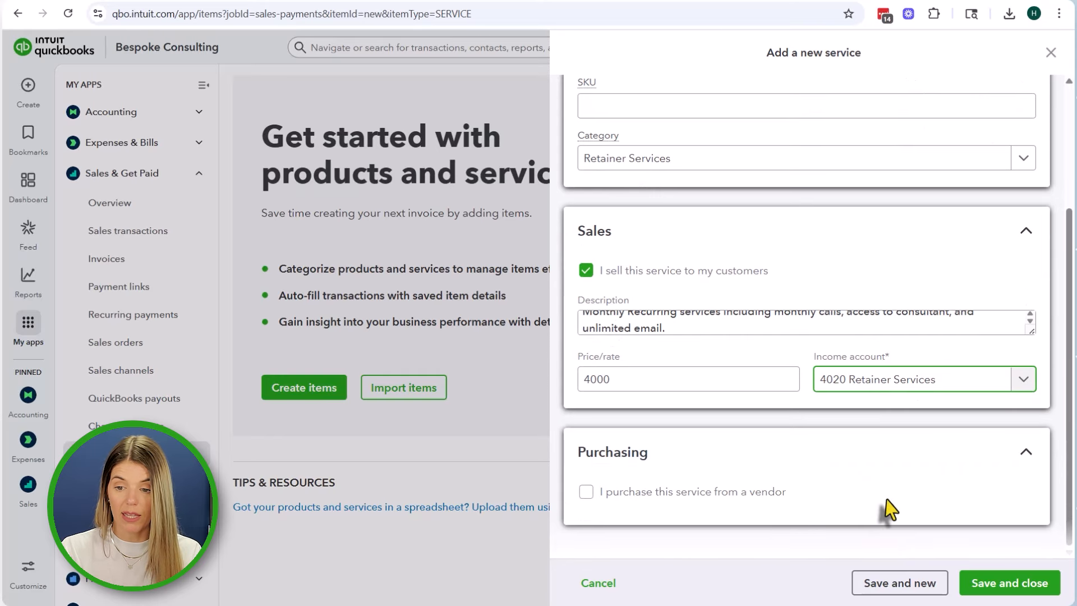
pyautogui.click(985, 593)
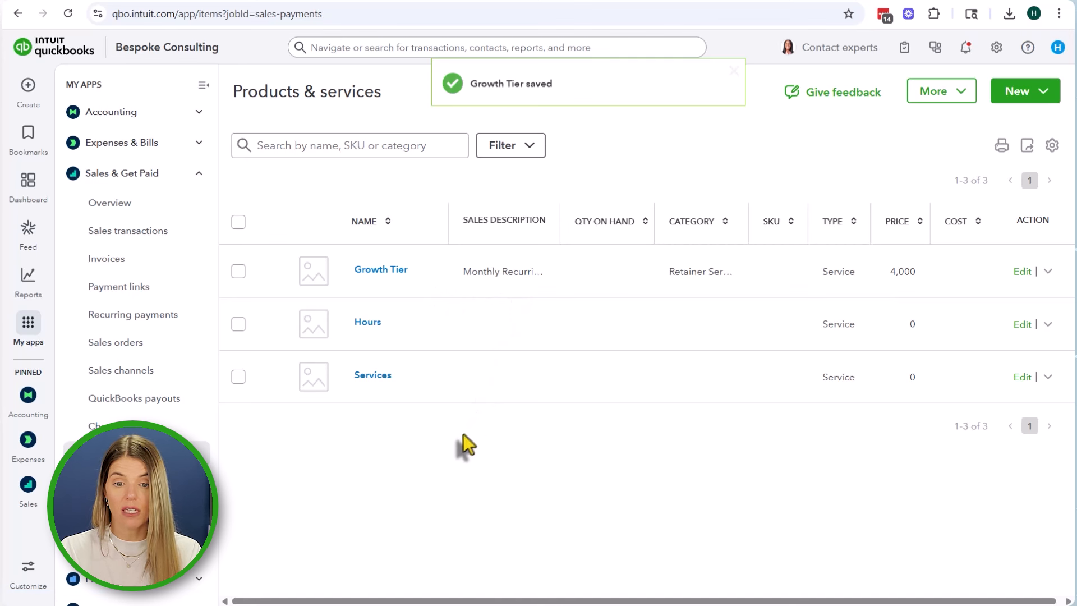
# Start another new service item named Ad hoc Consulting and leave its category blank
pyautogui.click(999, 100)
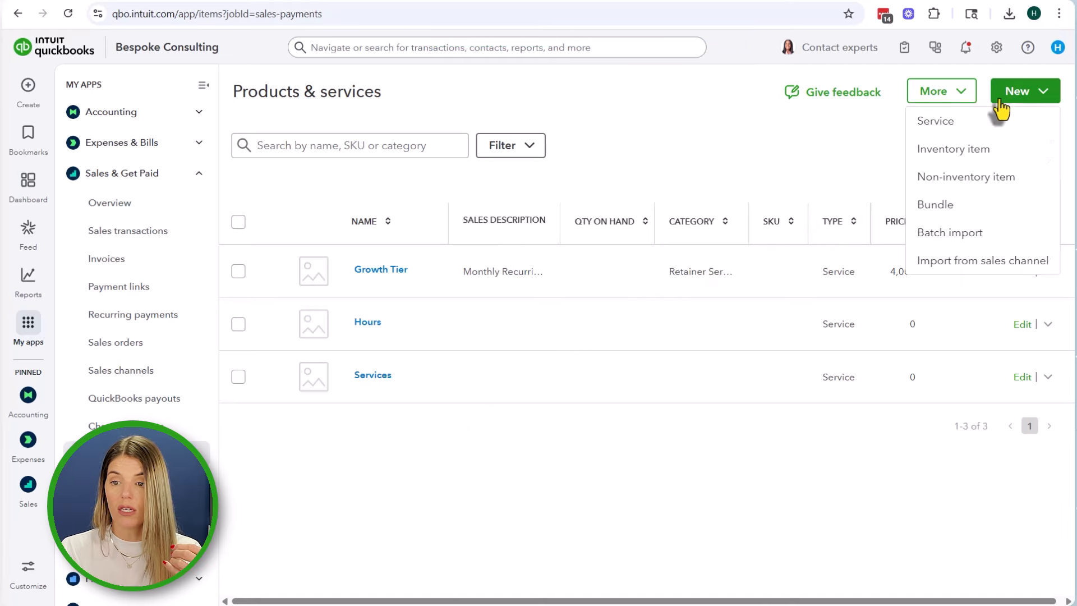
pyautogui.click(985, 126)
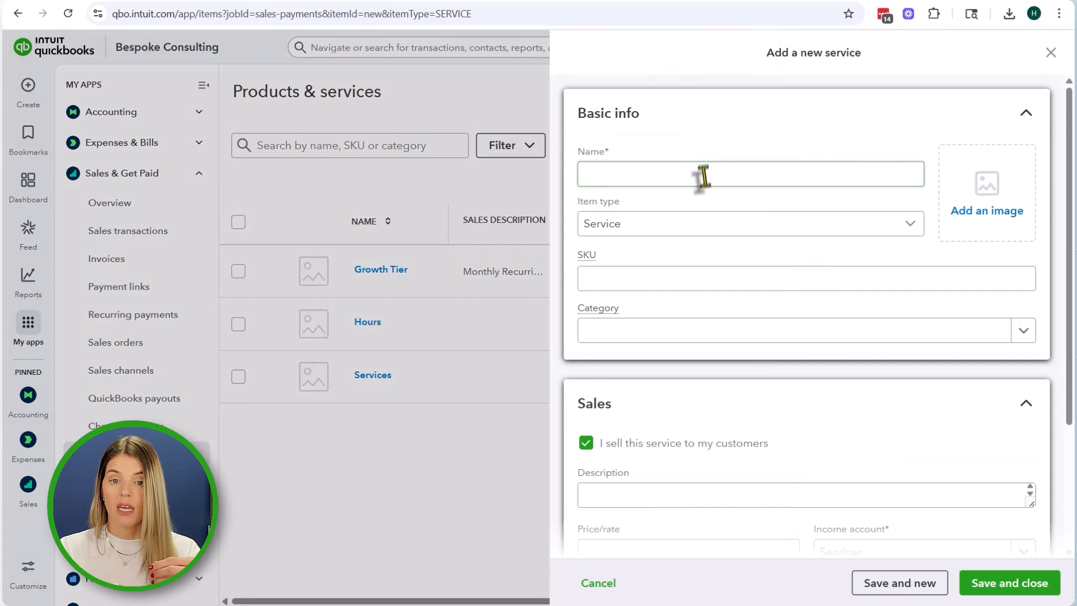
pyautogui.click(701, 176)
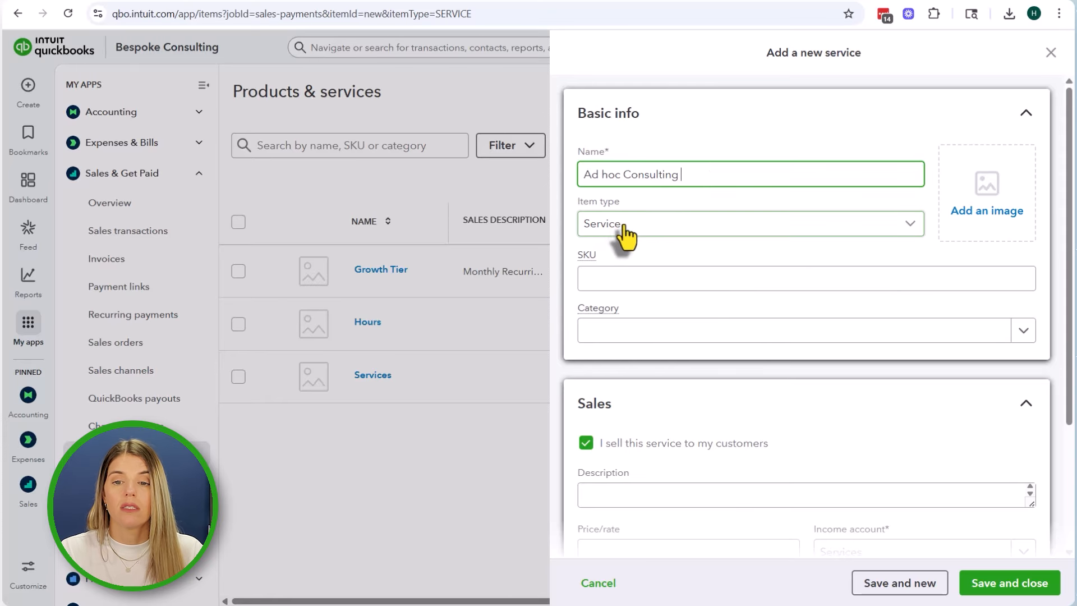
pyautogui.moveTo(680, 175); pyautogui.dragTo(560, 177)
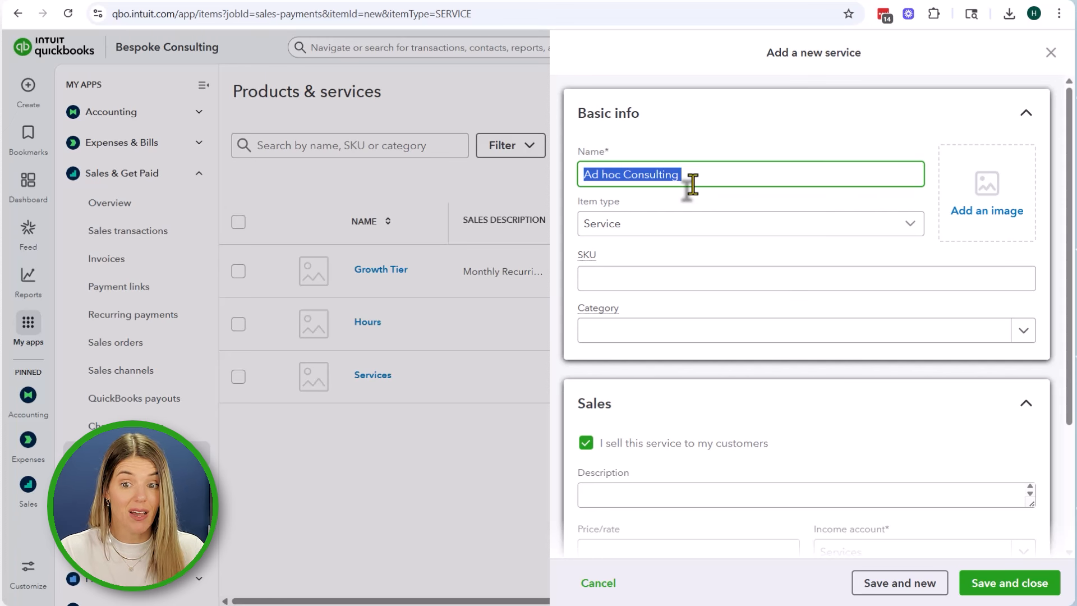
pyautogui.click(689, 335)
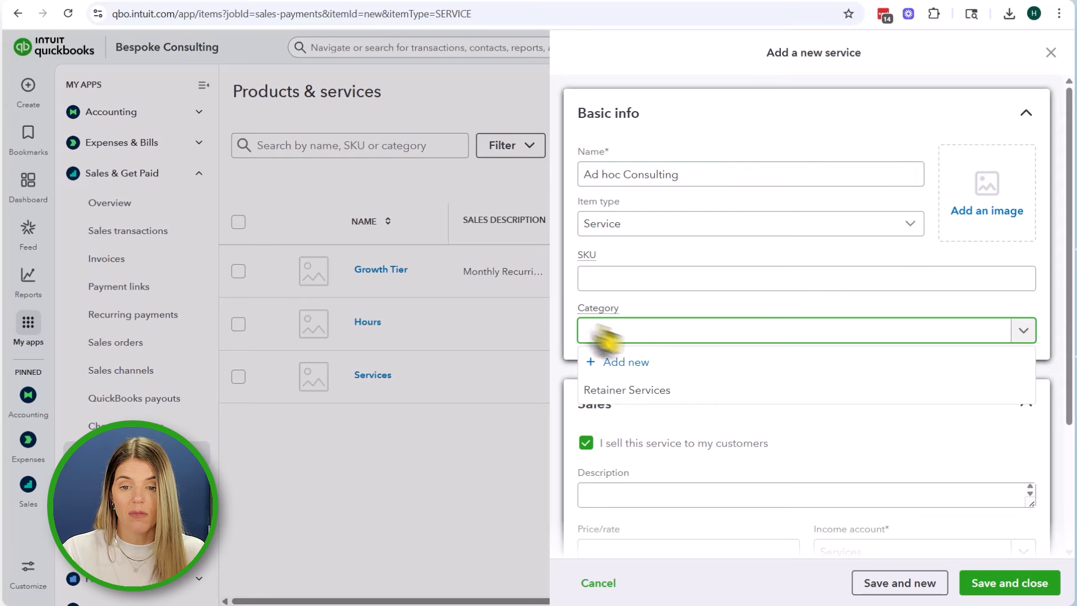
pyautogui.click(567, 308)
# Enter the sales description "Hourly Consulting" and a price of 300 for the Ad hoc Consulting service
pyautogui.scroll(-1, 674, 451)
pyautogui.scroll(-1, 675, 452)
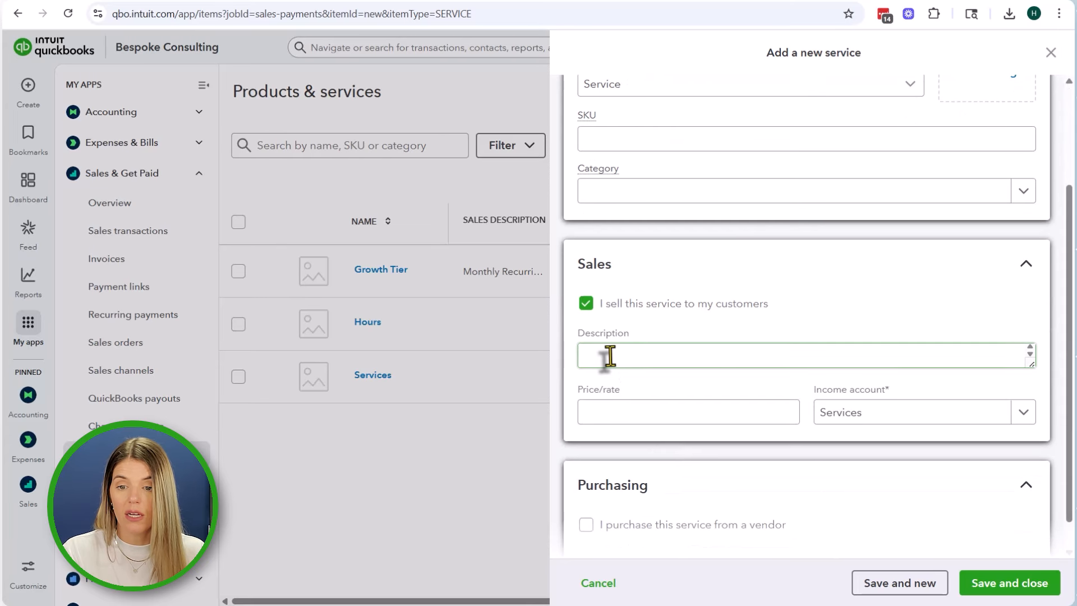
pyautogui.click(602, 356)
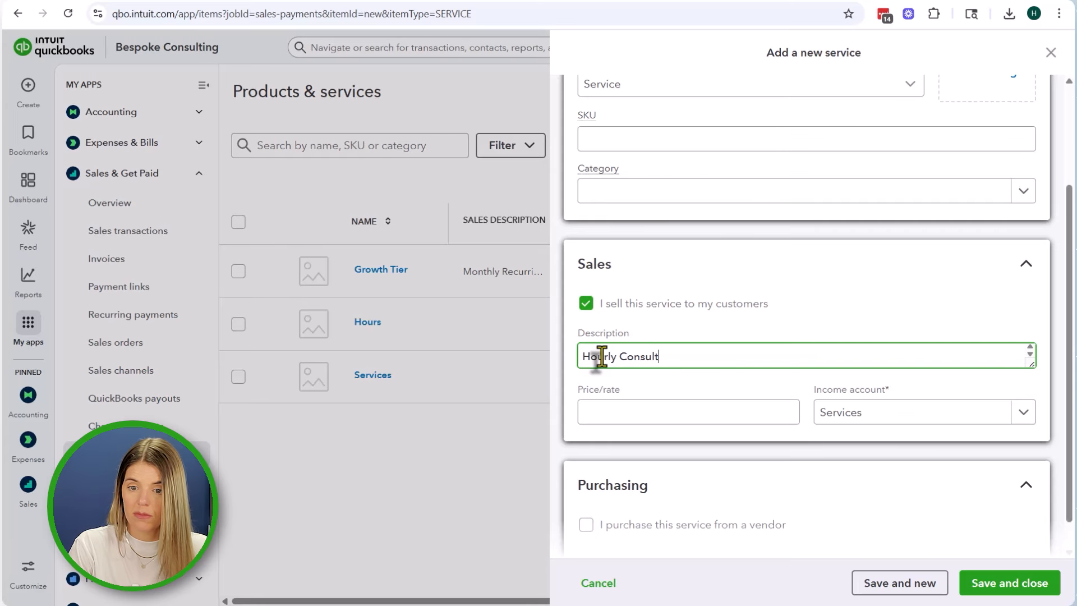
pyautogui.click(623, 412)
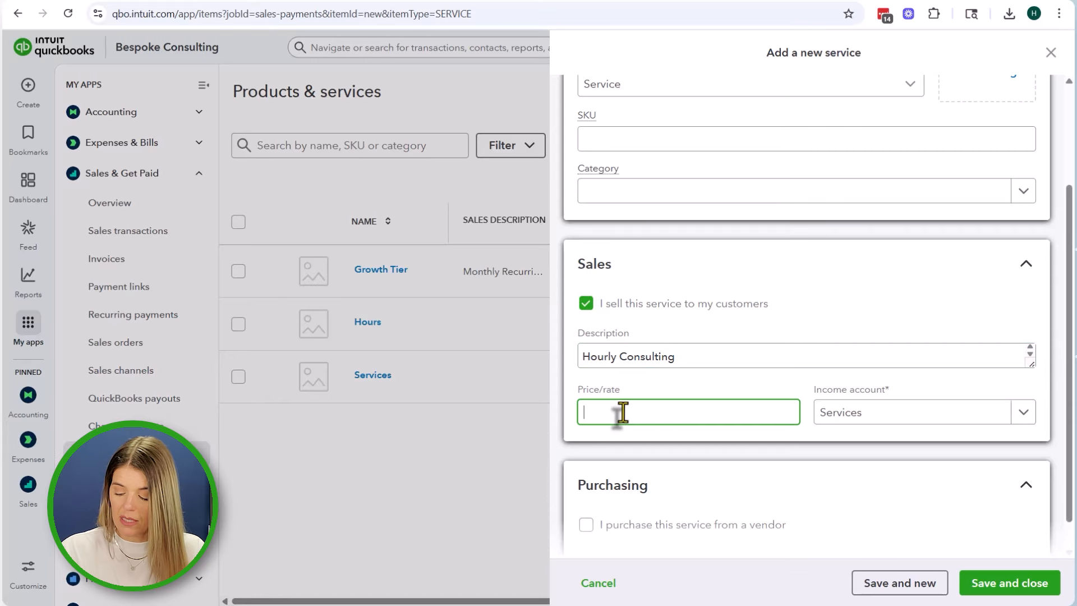
# Assign the income account 4030 Hourly Consulting to the Ad hoc Consulting service, and save and close it
pyautogui.click(870, 420)
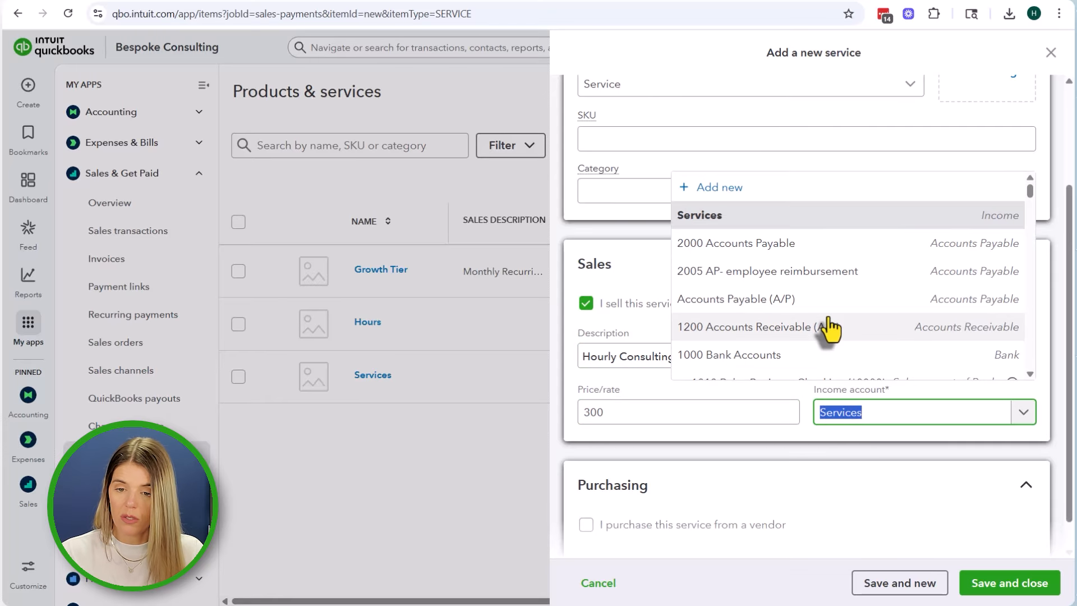
pyautogui.write('40')
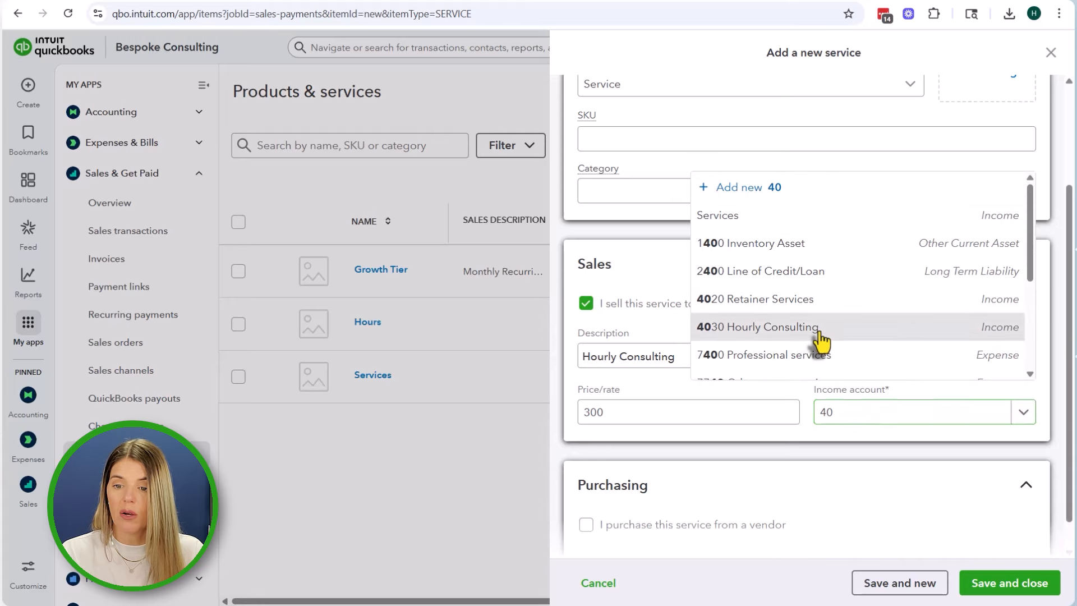
pyautogui.click(821, 331)
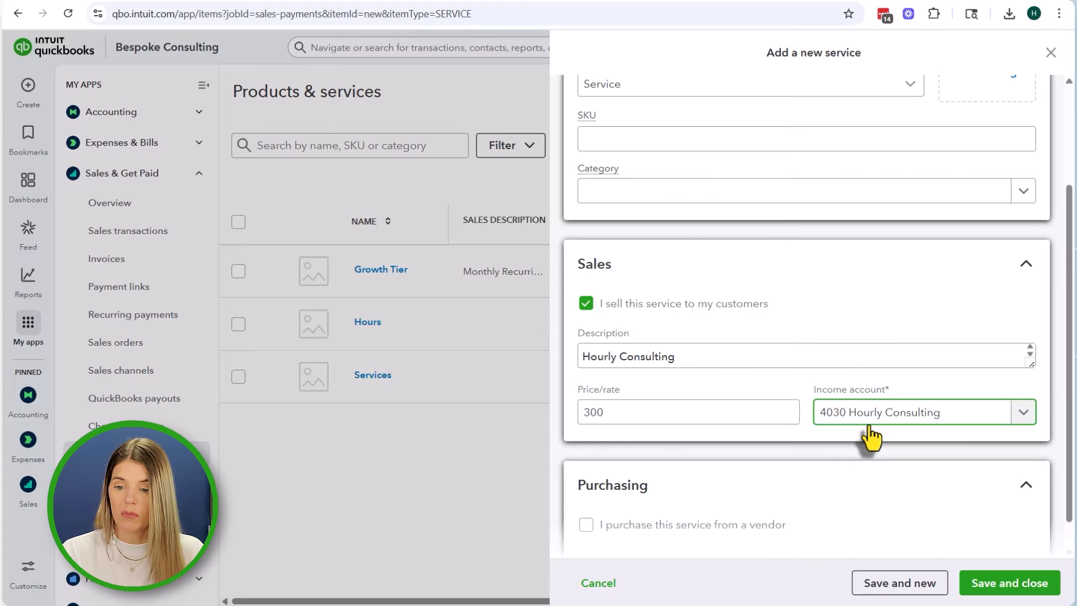
pyautogui.click(1001, 586)
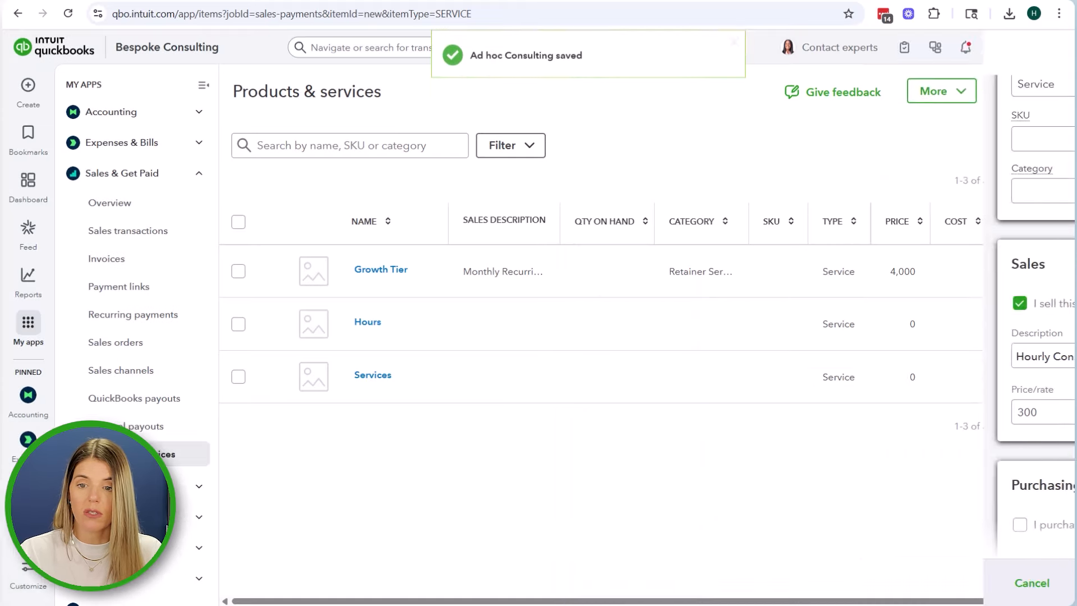
# Create a new invoice and add a new customer with the company name ABC Company, saving the customer
pyautogui.click(128, 259)
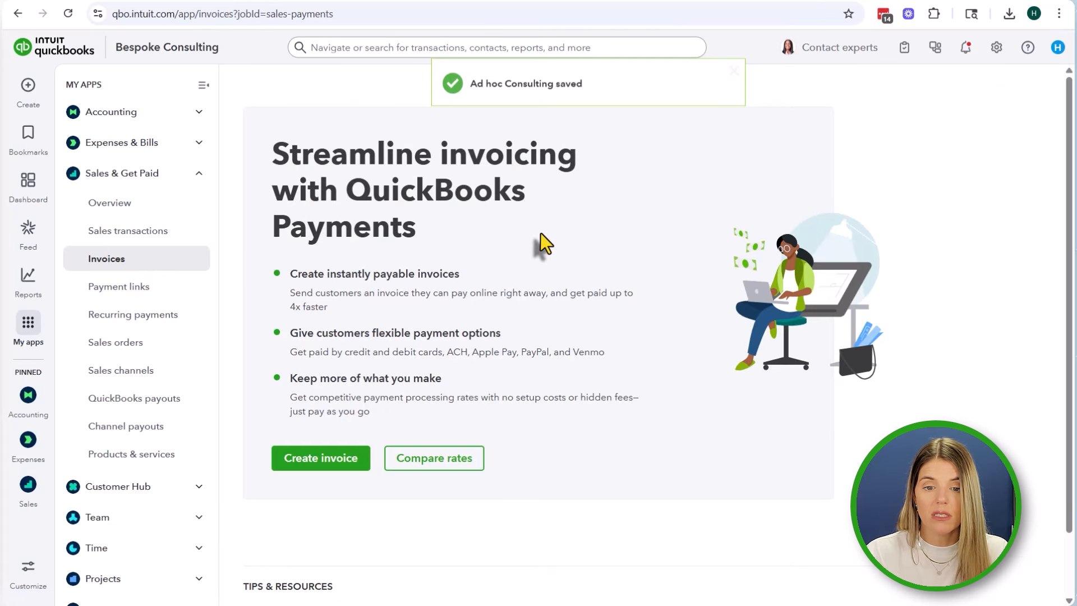
pyautogui.click(346, 461)
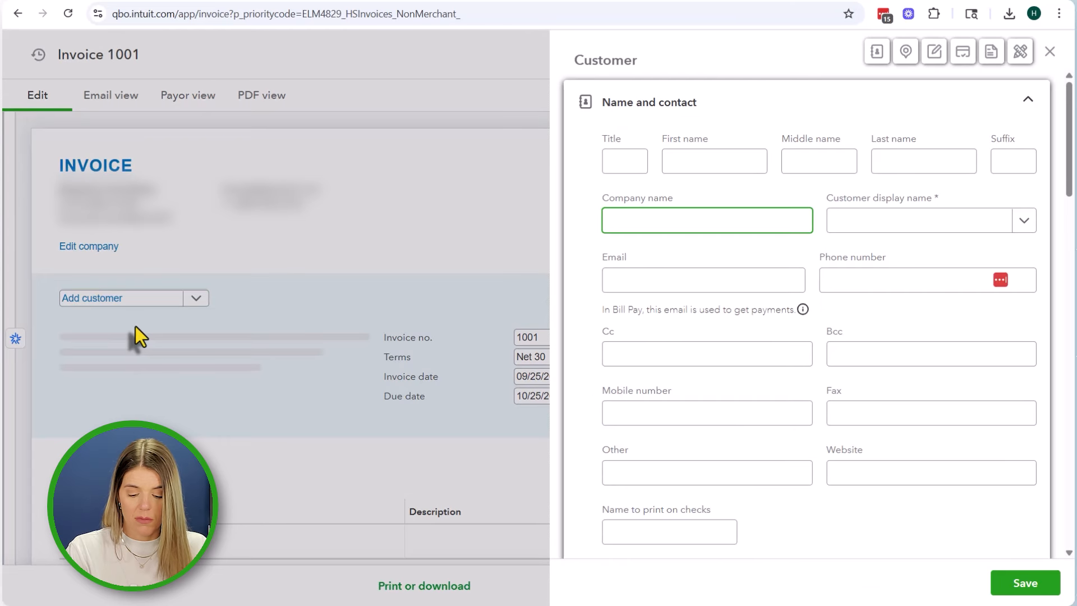
pyautogui.write('BC Cmp')
pyautogui.press('BackSpace')
pyautogui.press('BackSpace')
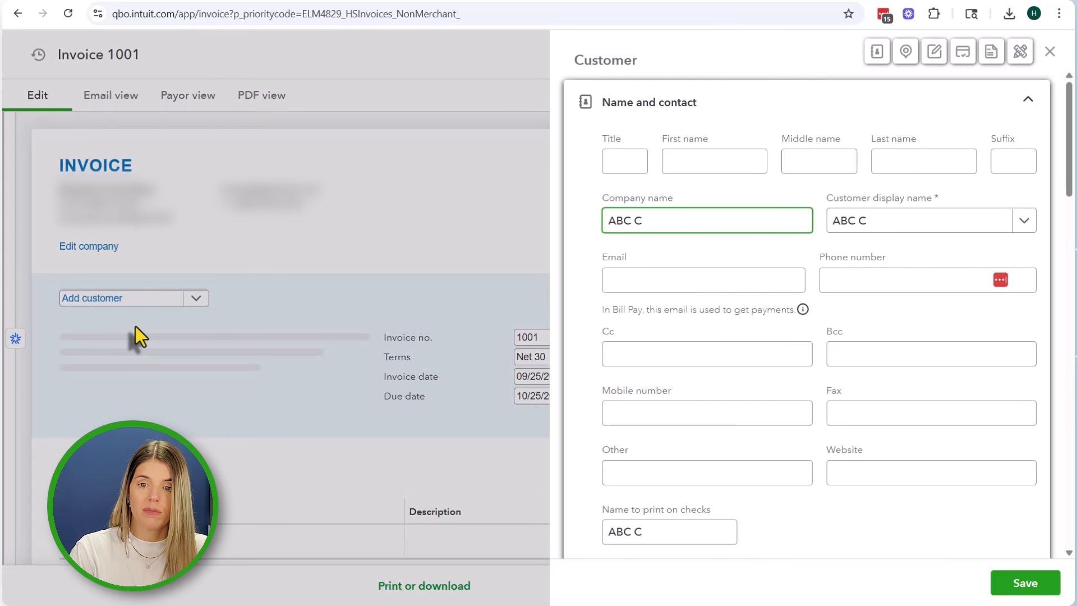
pyautogui.write('ompany')
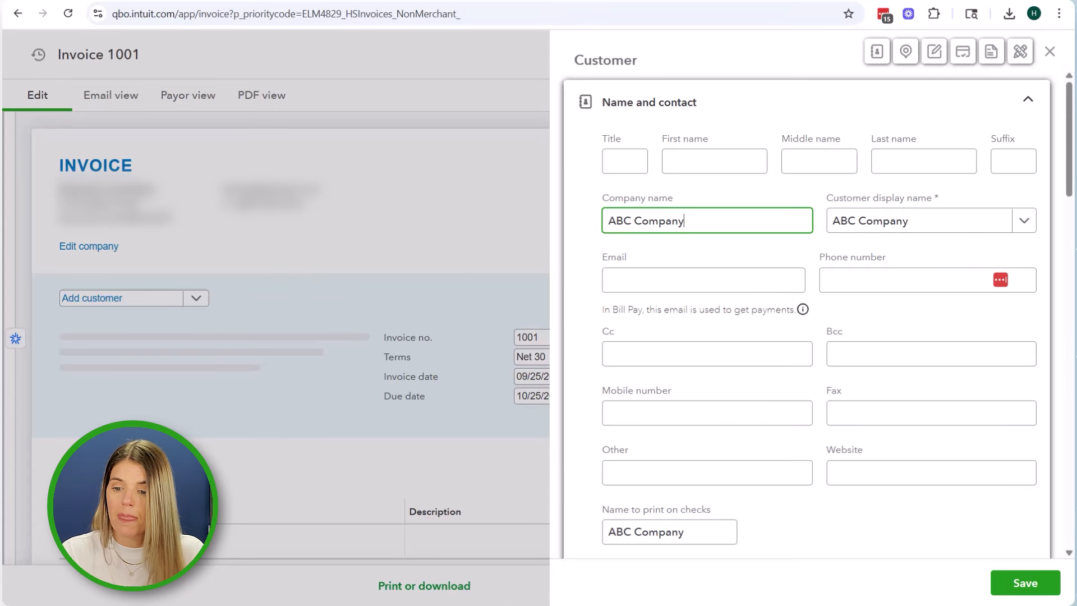
pyautogui.click(1034, 583)
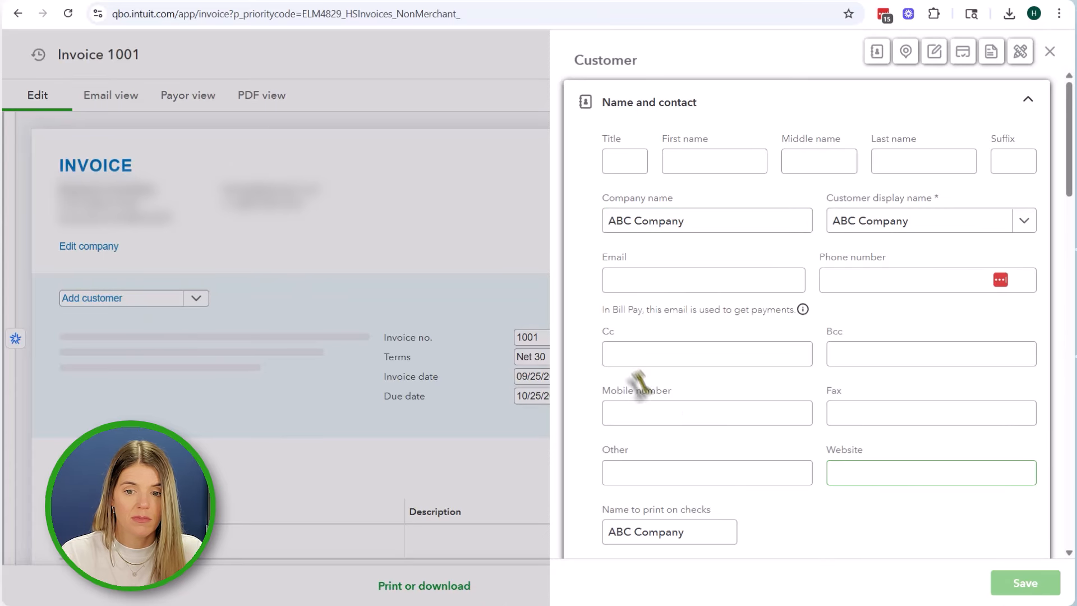
# Set the invoice's due date to 09/25/2025
pyautogui.scroll(-5, 247, 377)
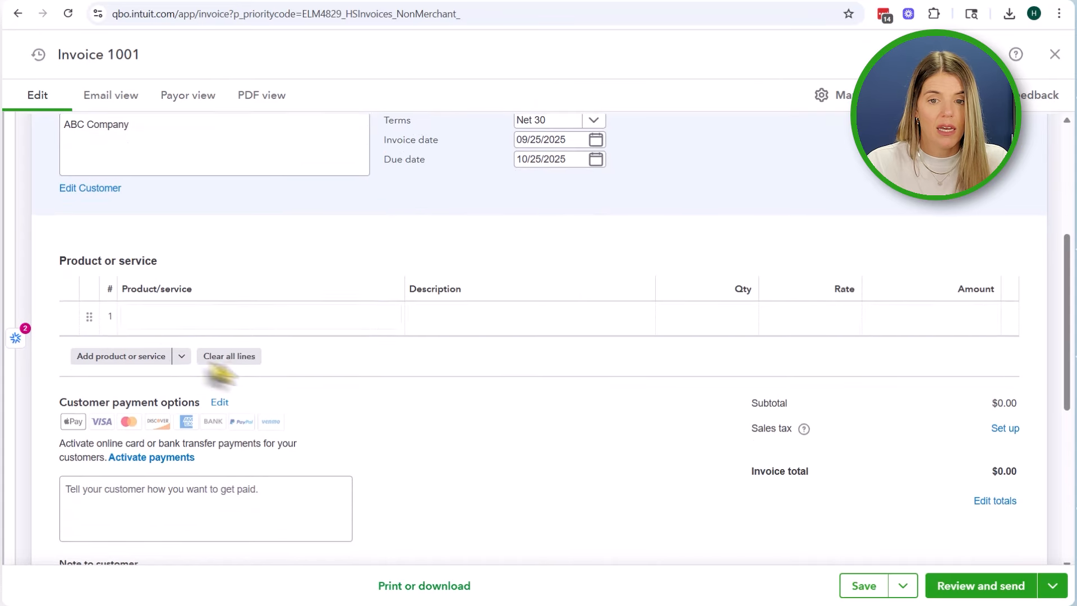
pyautogui.click(596, 159)
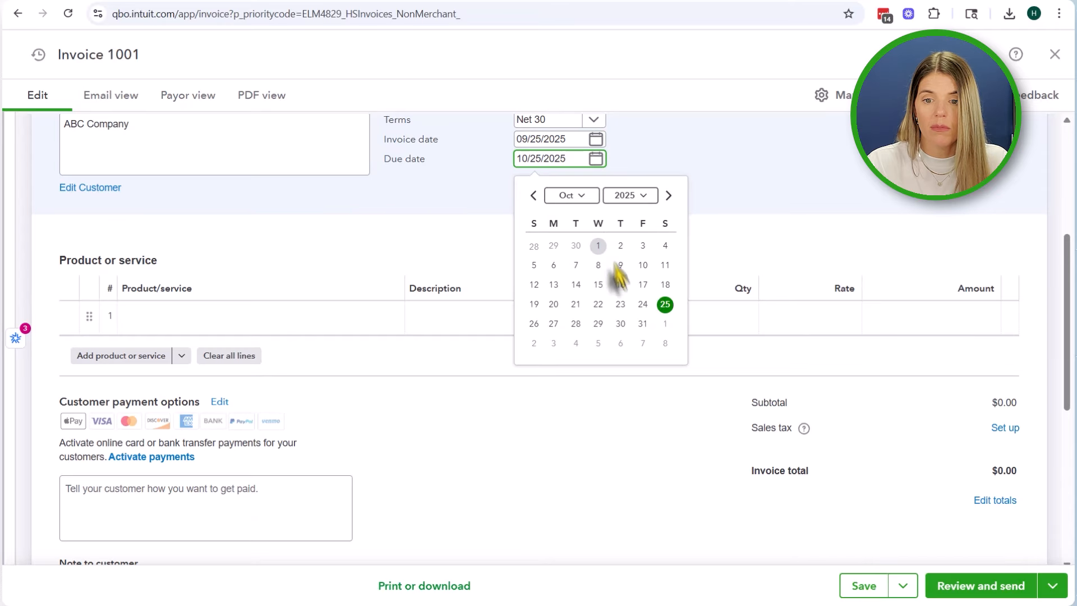
pyautogui.click(533, 195)
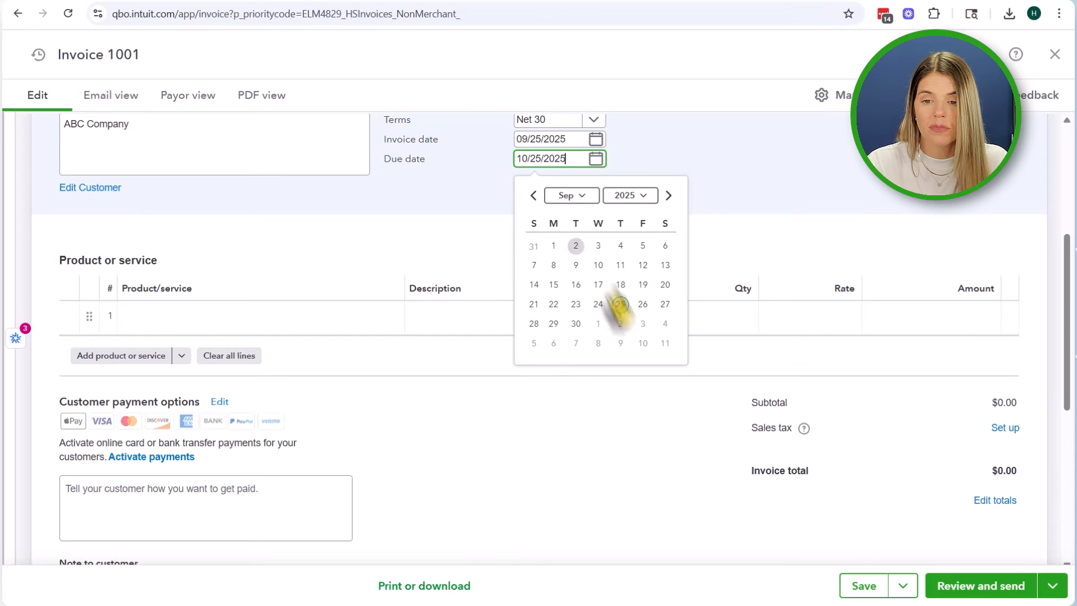
pyautogui.click(620, 304)
# Add Growth Tier as the first invoice line and Ad hoc Consulting as the second
pyautogui.click(156, 317)
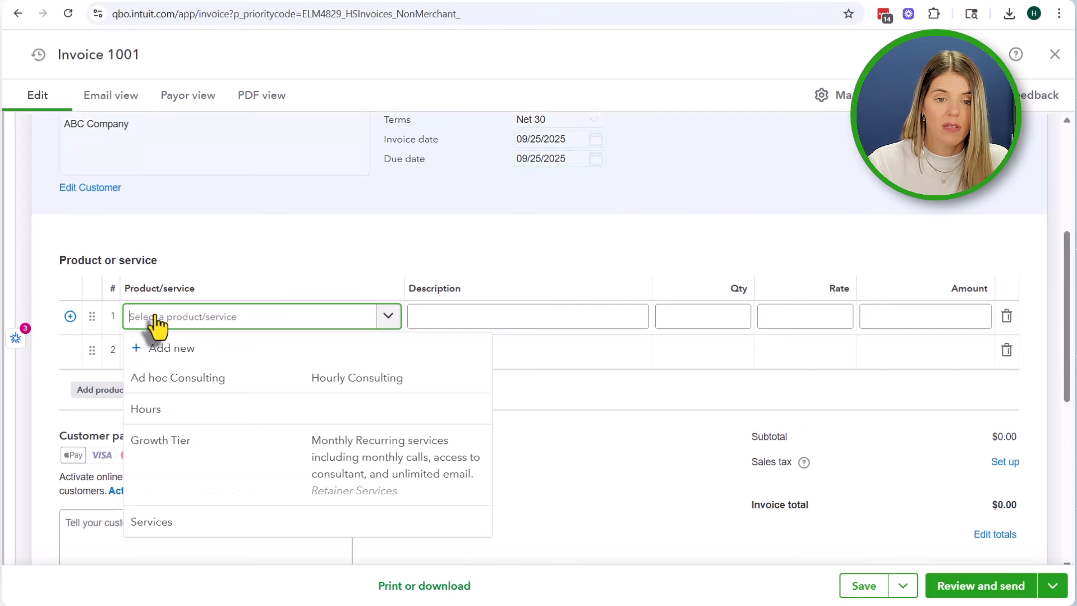
pyautogui.click(188, 457)
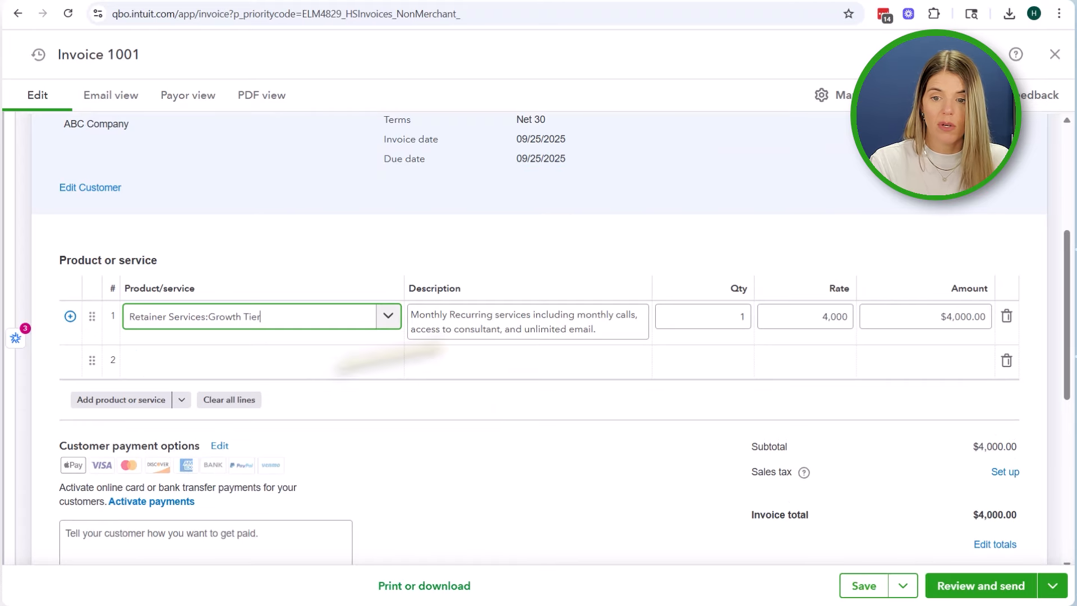
pyautogui.click(174, 363)
pyautogui.click(200, 432)
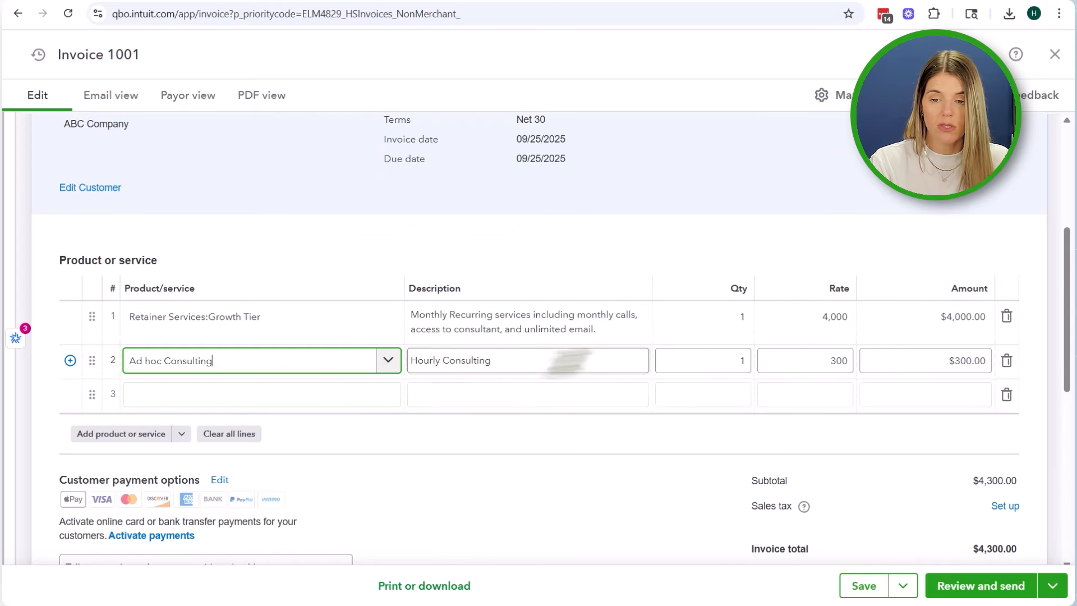
# Set the quantity on the Ad hoc Consulting invoice line to 5, and save and close the invoice
pyautogui.click(834, 368)
pyautogui.click(737, 362)
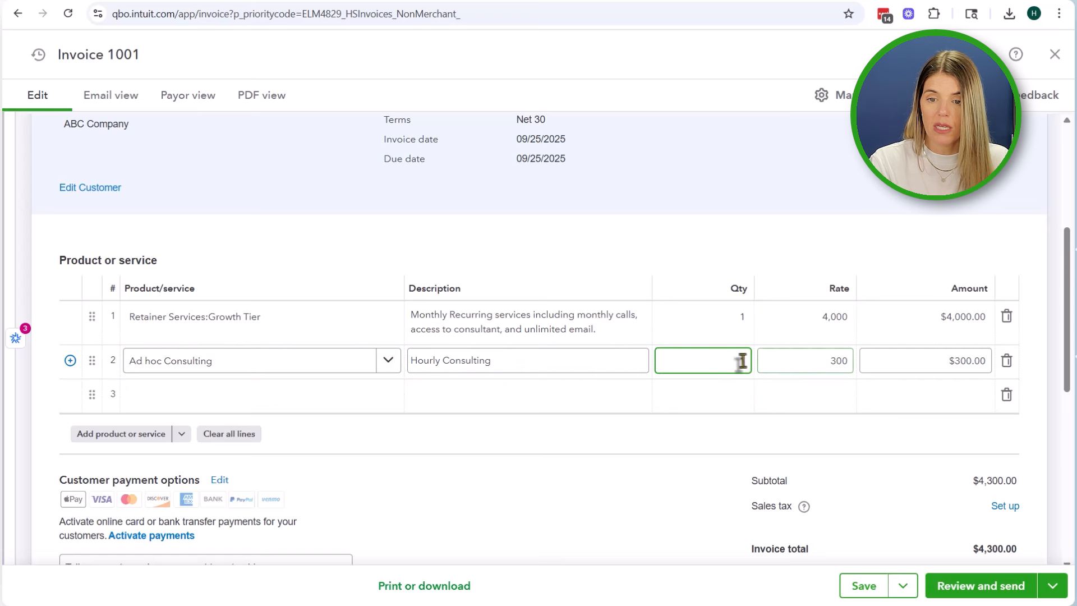
pyautogui.write('5')
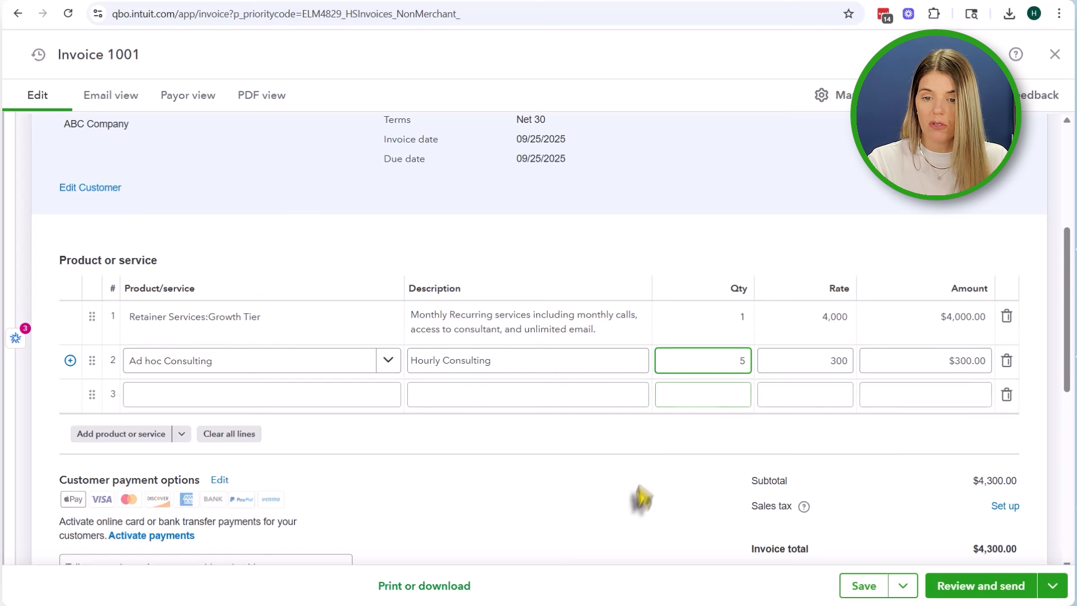
pyautogui.click(653, 482)
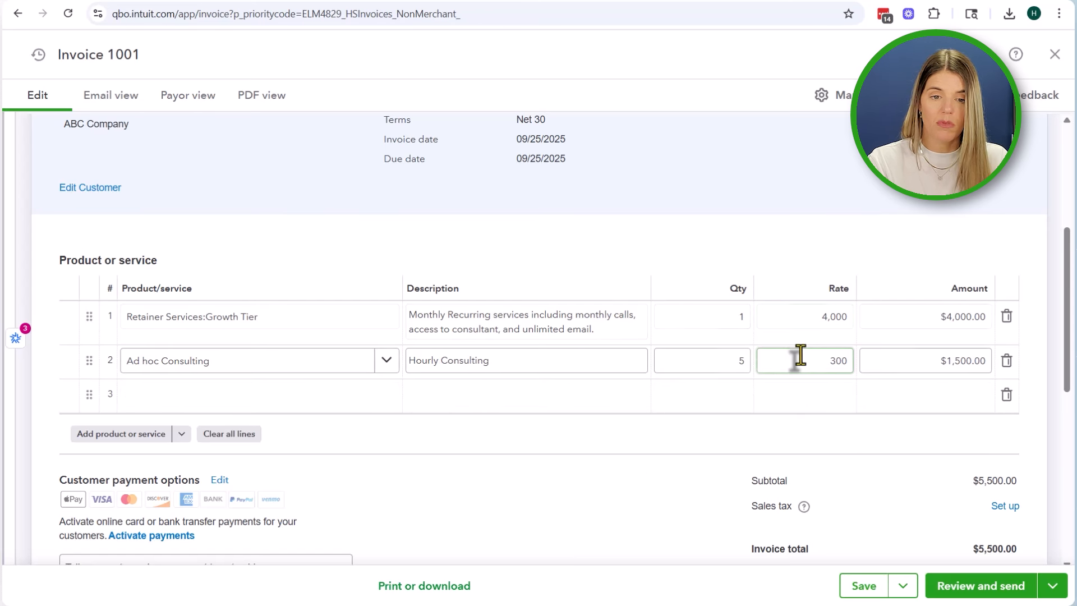
pyautogui.scroll(2, 533, 493)
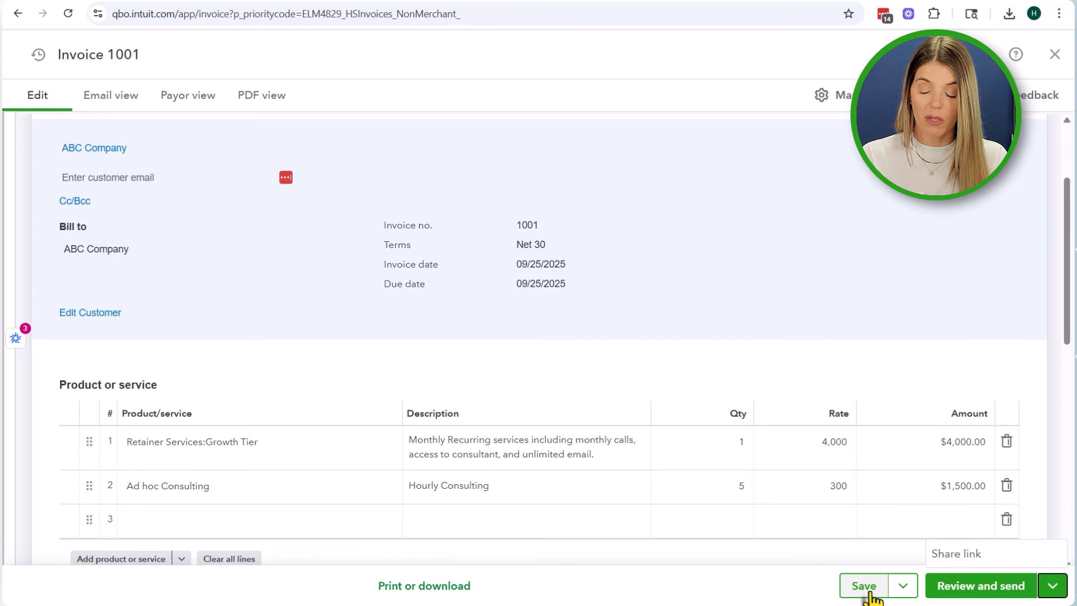
pyautogui.click(902, 585)
pyautogui.click(826, 554)
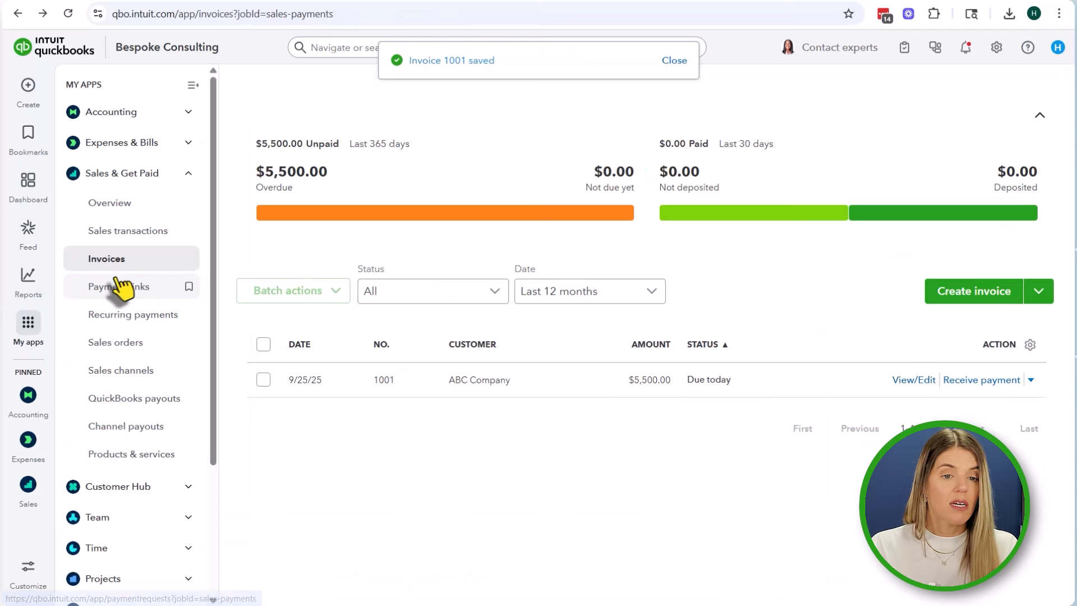
# Open the Profit and Loss standard report and set its accounting method to Accrual, dismissing the AI reports tip
pyautogui.moveTo(32, 283)
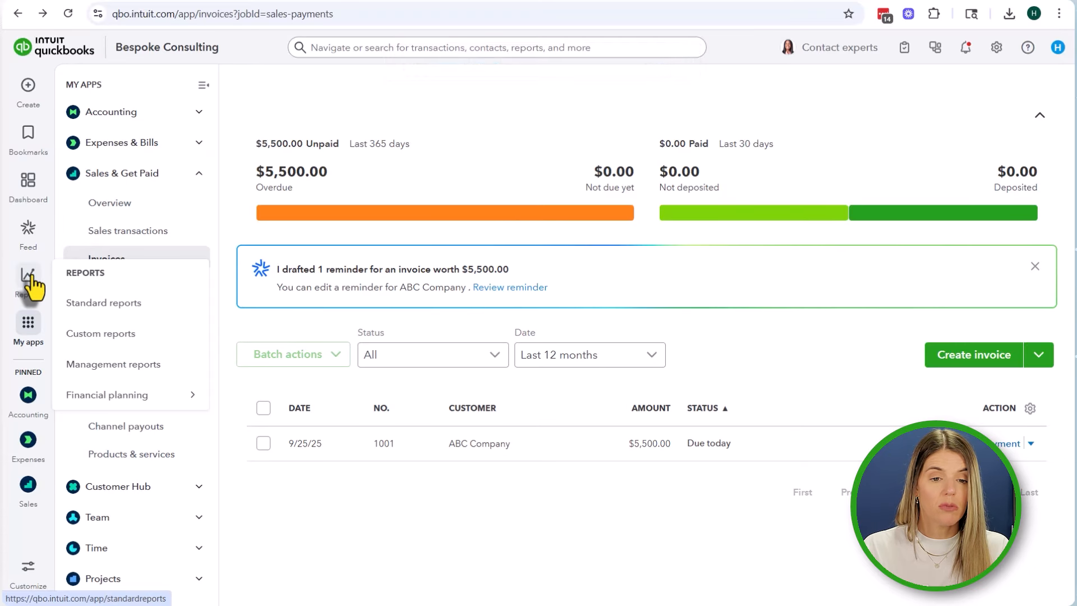
pyautogui.click(66, 309)
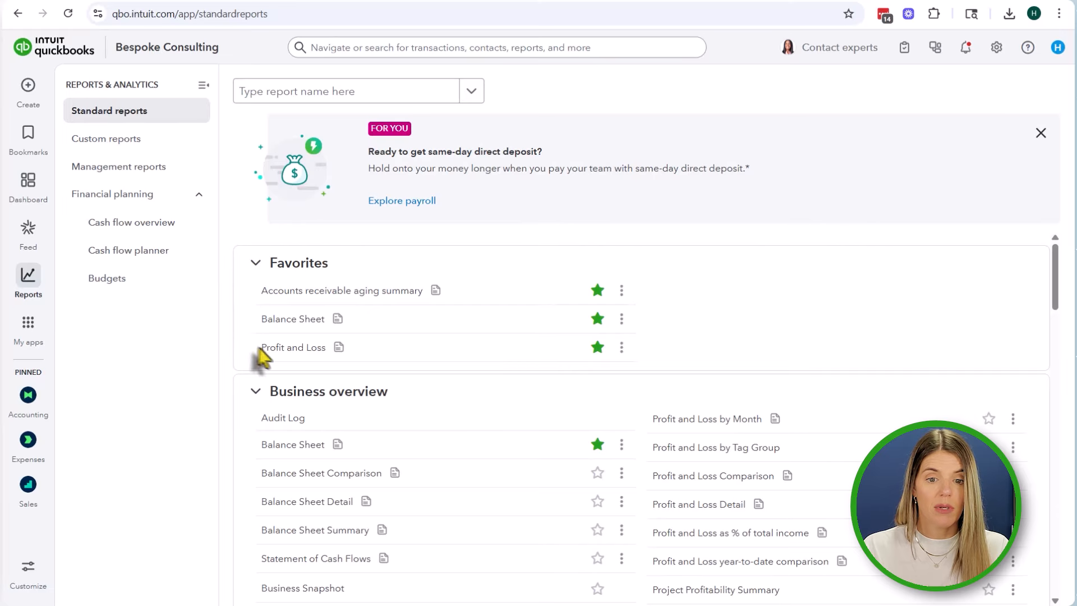
pyautogui.click(279, 349)
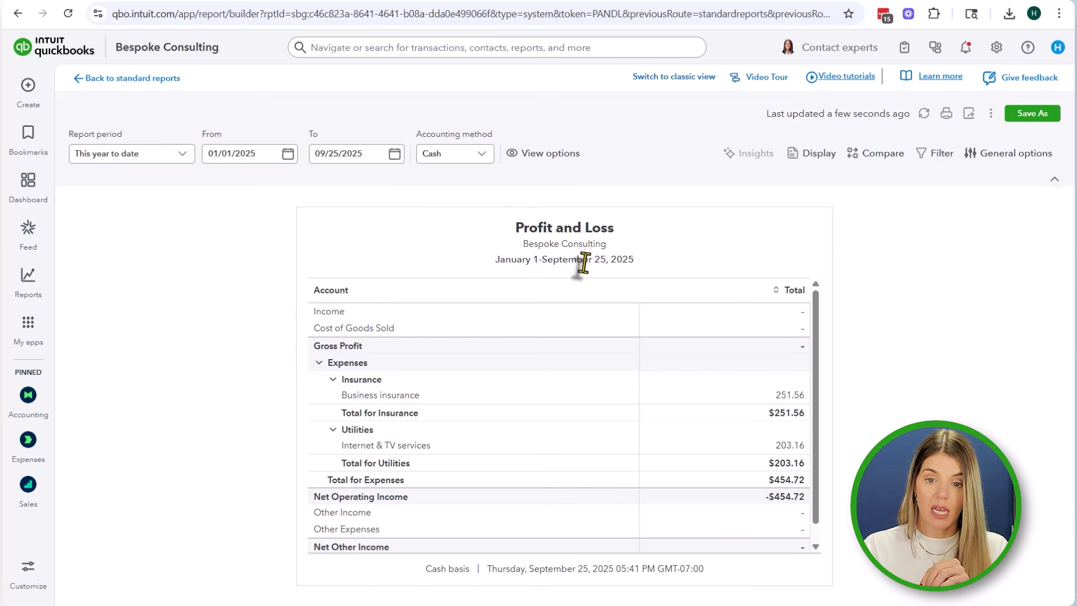
pyautogui.click(445, 158)
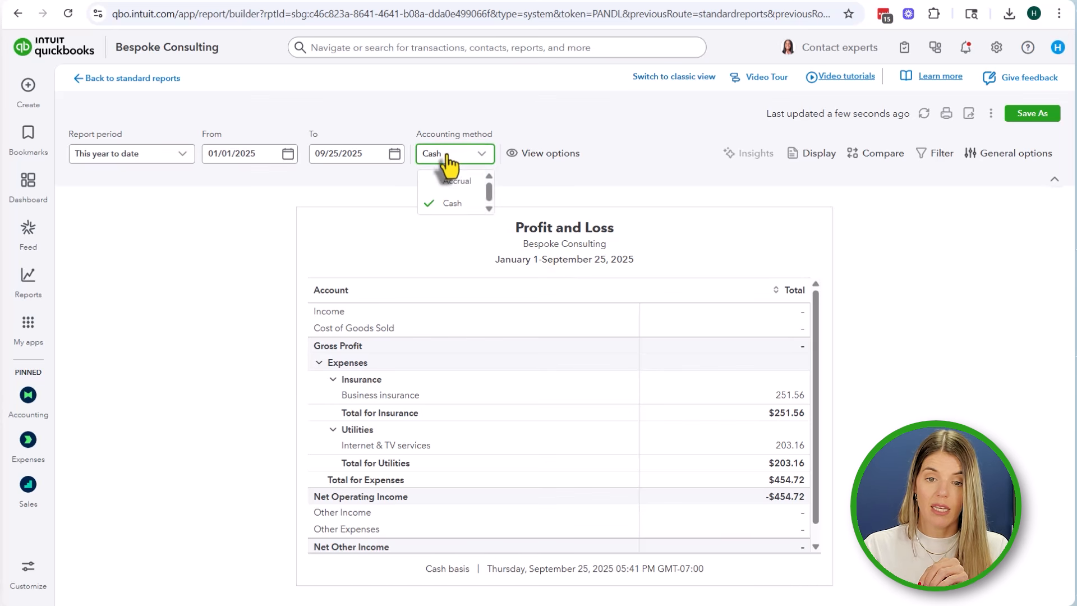
pyautogui.click(428, 184)
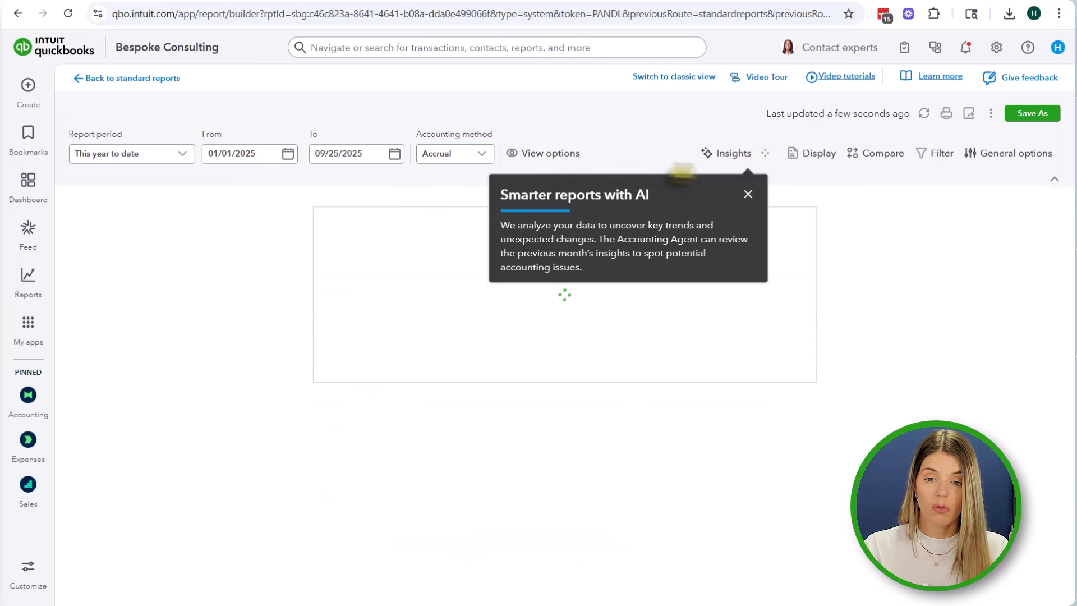
pyautogui.click(749, 195)
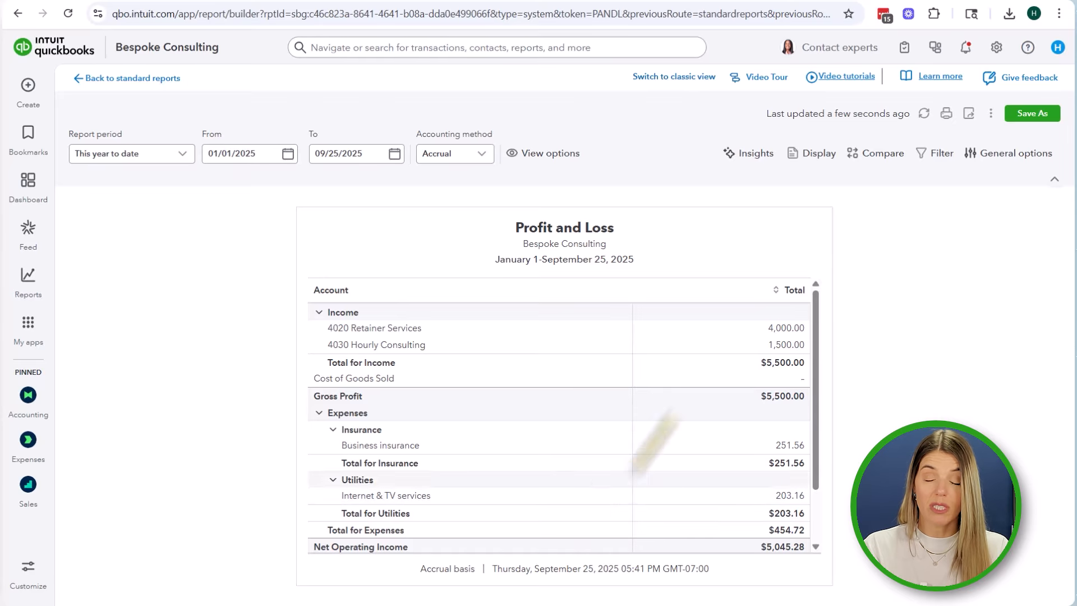